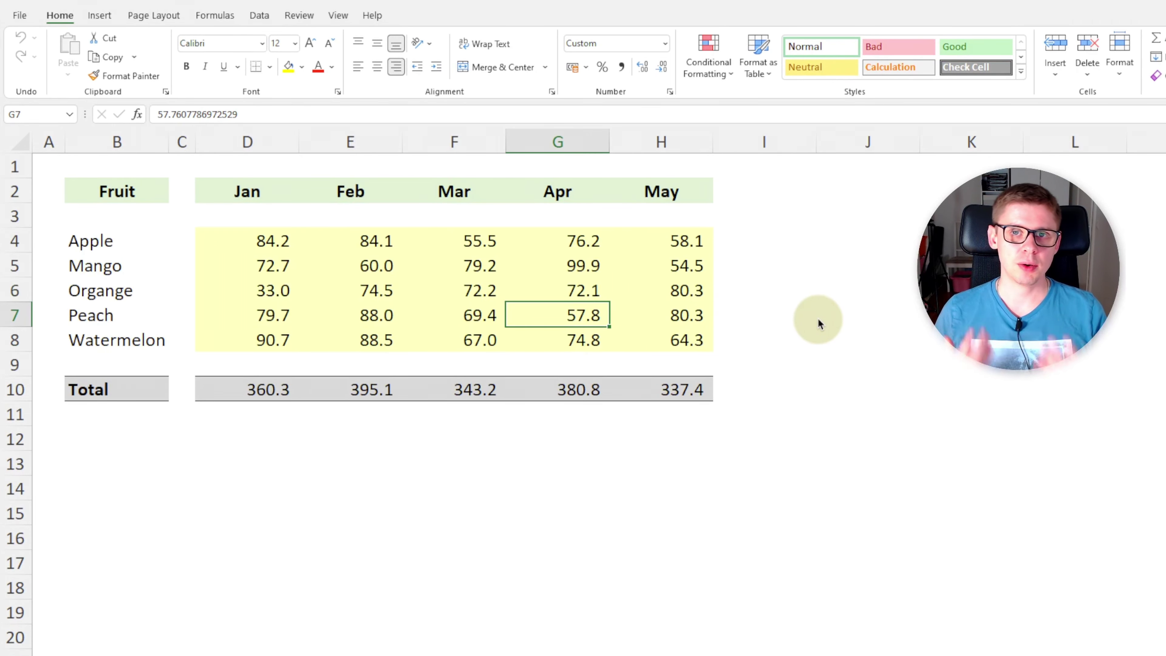
Look at the Format Cells Protection settings for the Apple January cell, without making changes.
{"action": "left_click", "coordinate": [272, 342]}
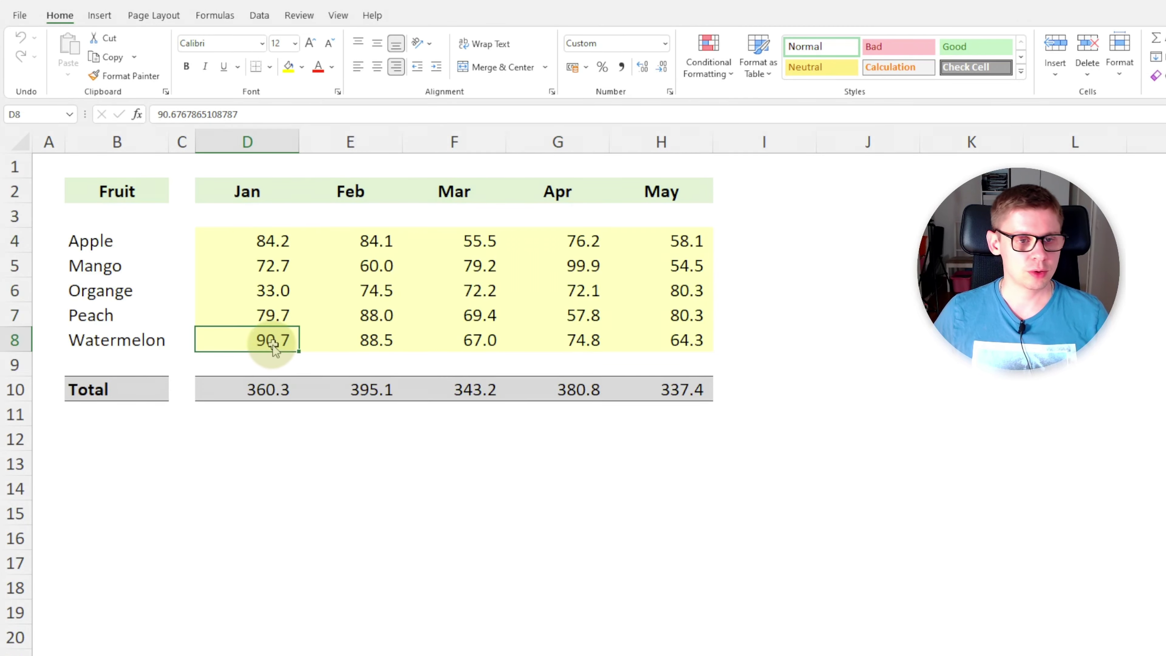
{"action": "right_click", "coordinate": [259, 244]}
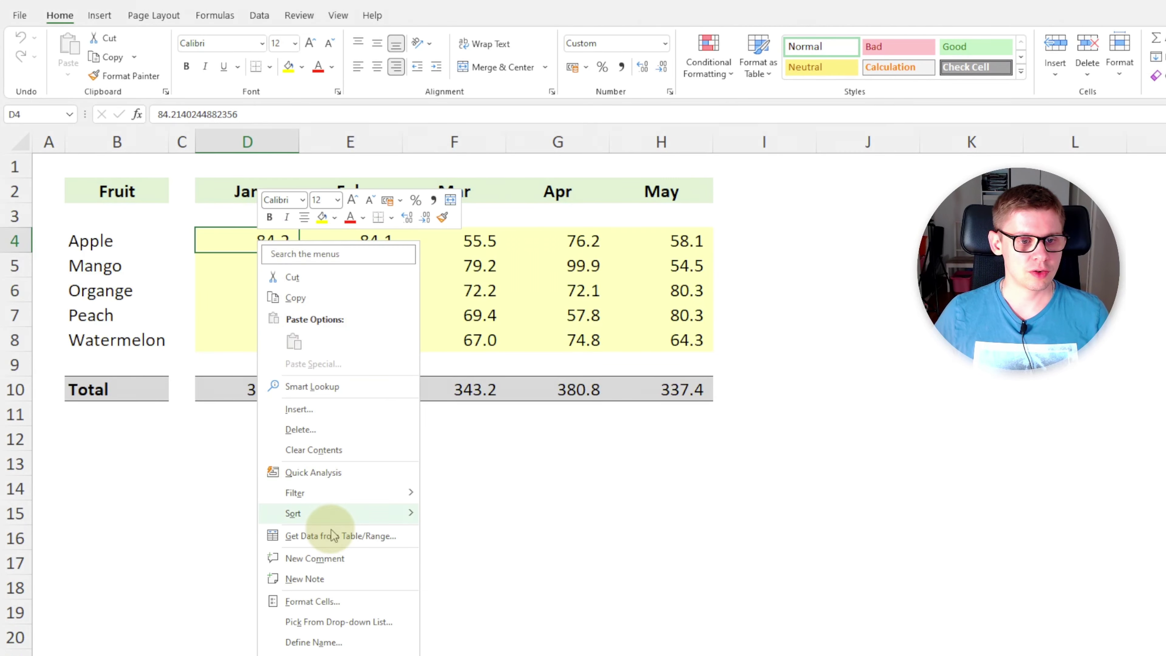
{"action": "left_click", "coordinate": [335, 600]}
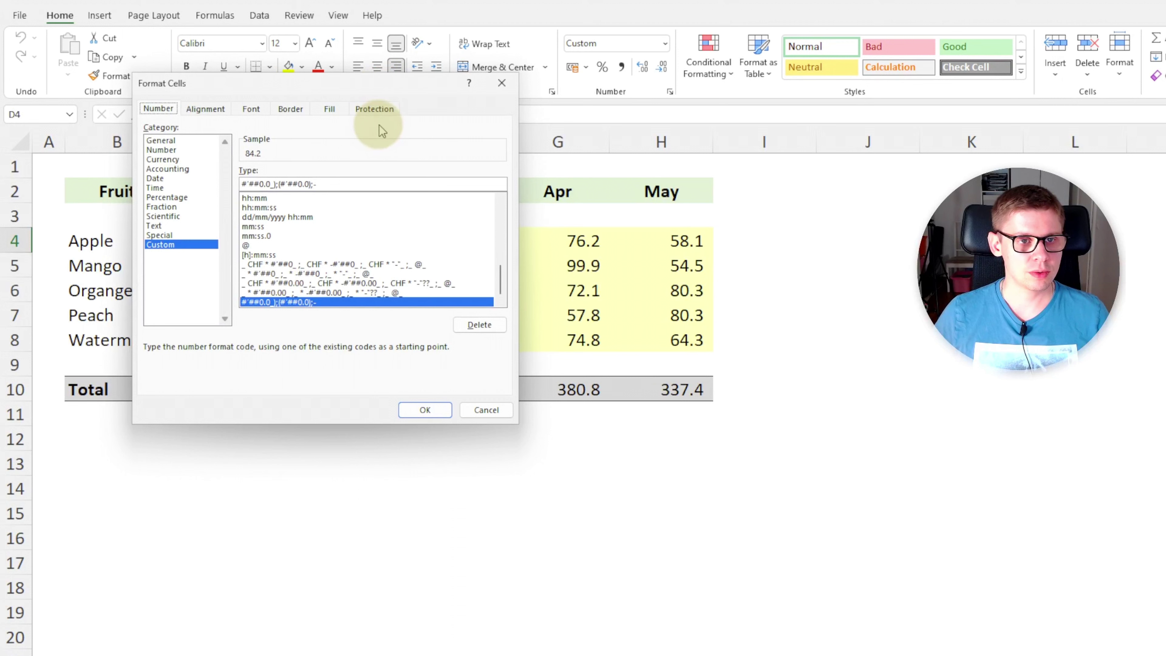
{"action": "left_click", "coordinate": [378, 112]}
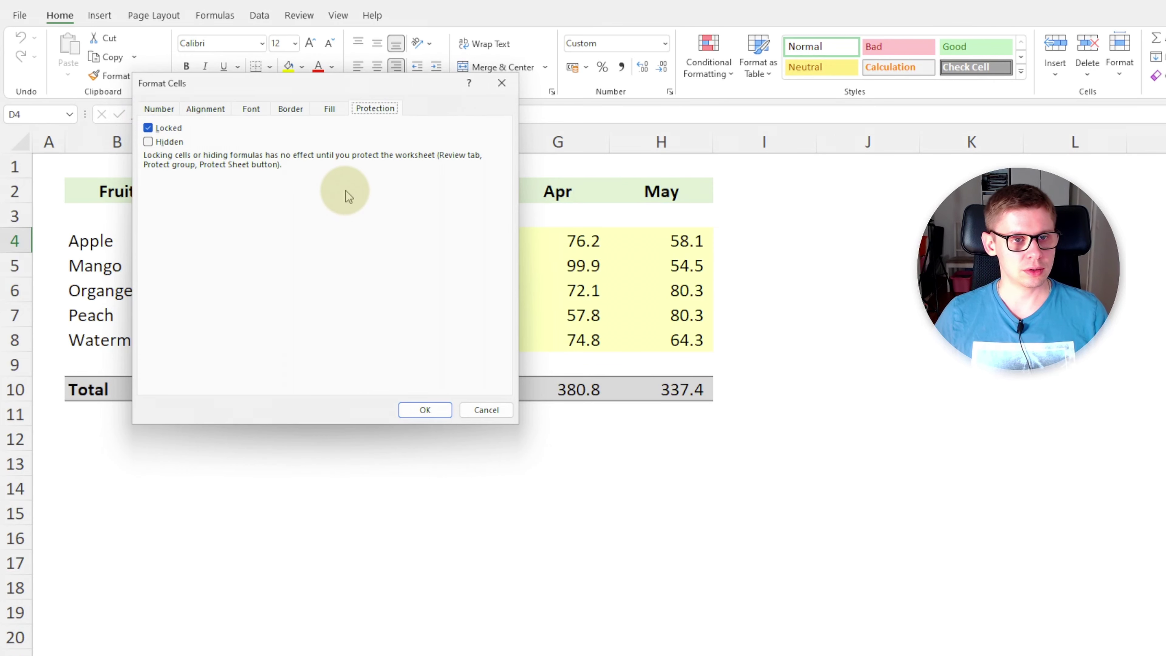
{"action": "key", "text": "Escape"}
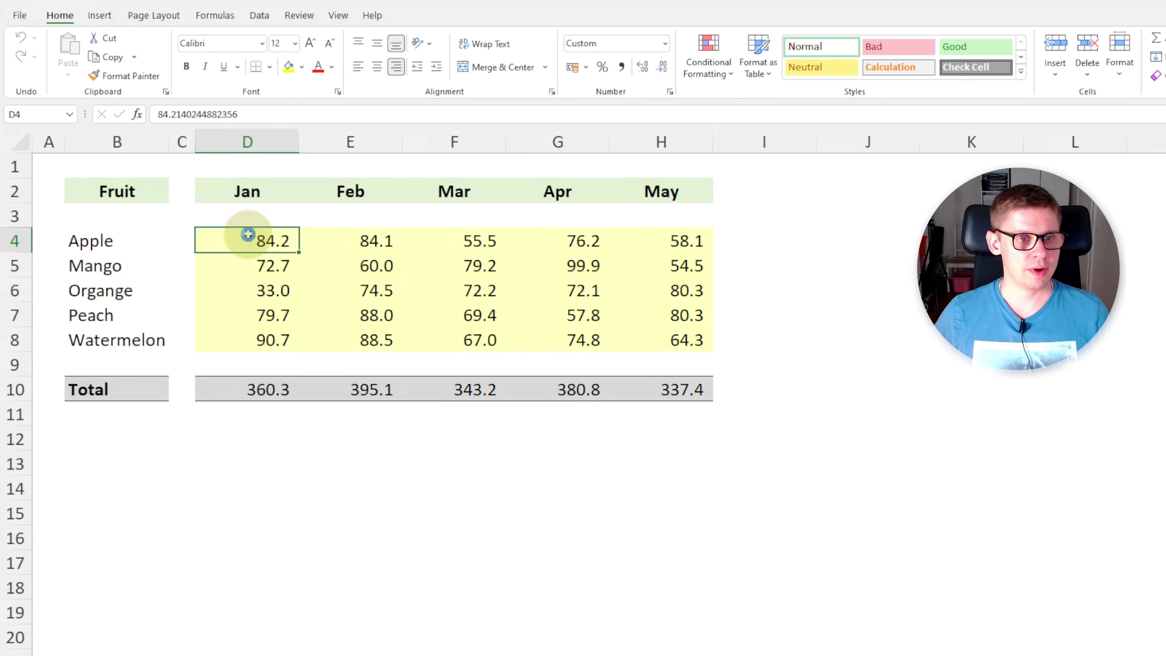
Try selecting the D4:H8 figures and the B2:H3 header rows, then clear the selection.
{"action": "mouse_move", "coordinate": [247, 235]}
{"action": "left_mouse_down"}
{"action": "mouse_move", "coordinate": [622, 318]}
{"action": "mouse_move", "coordinate": [693, 344]}
{"action": "mouse_move", "coordinate": [694, 355]}
{"action": "left_mouse_up"}
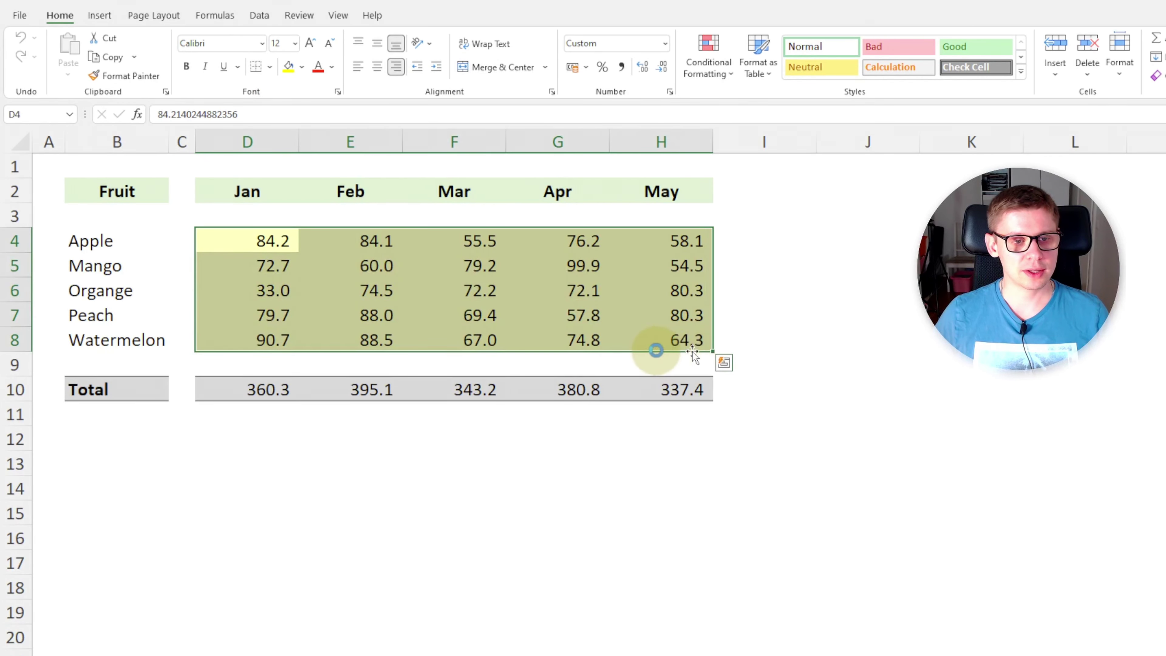
{"action": "left_click", "coordinate": [652, 386]}
{"action": "left_click_drag", "start_coordinate": [125, 188], "coordinate": [724, 207]}
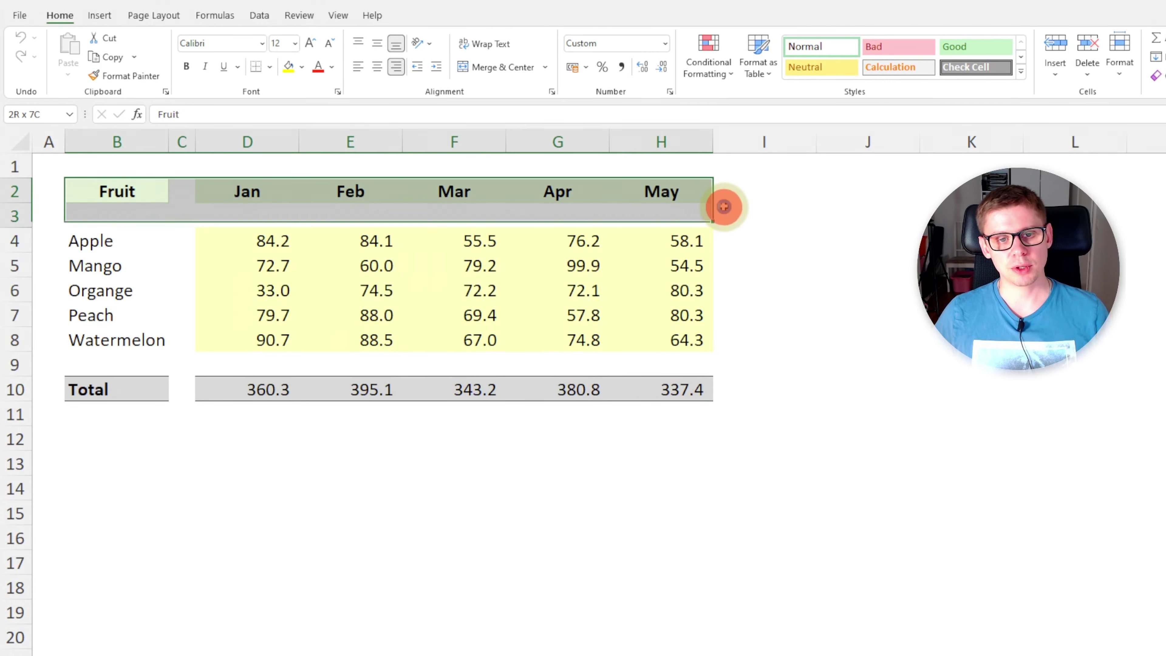
{"action": "left_click", "coordinate": [179, 214]}
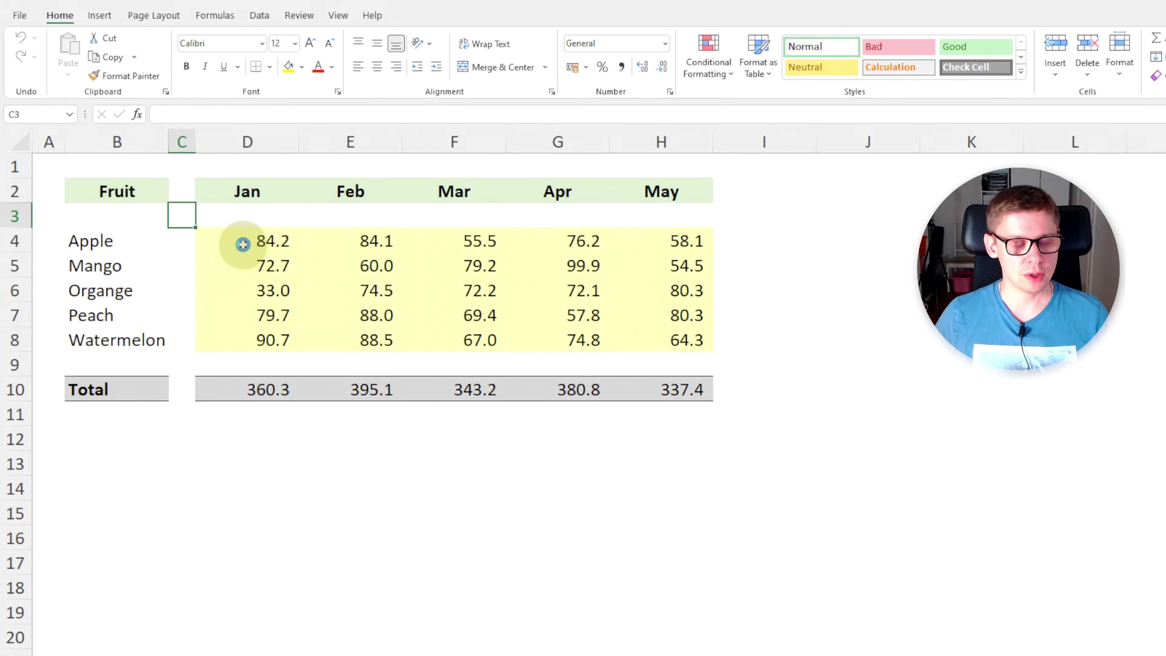
{"action": "left_click_drag", "start_coordinate": [243, 245], "coordinate": [688, 341]}
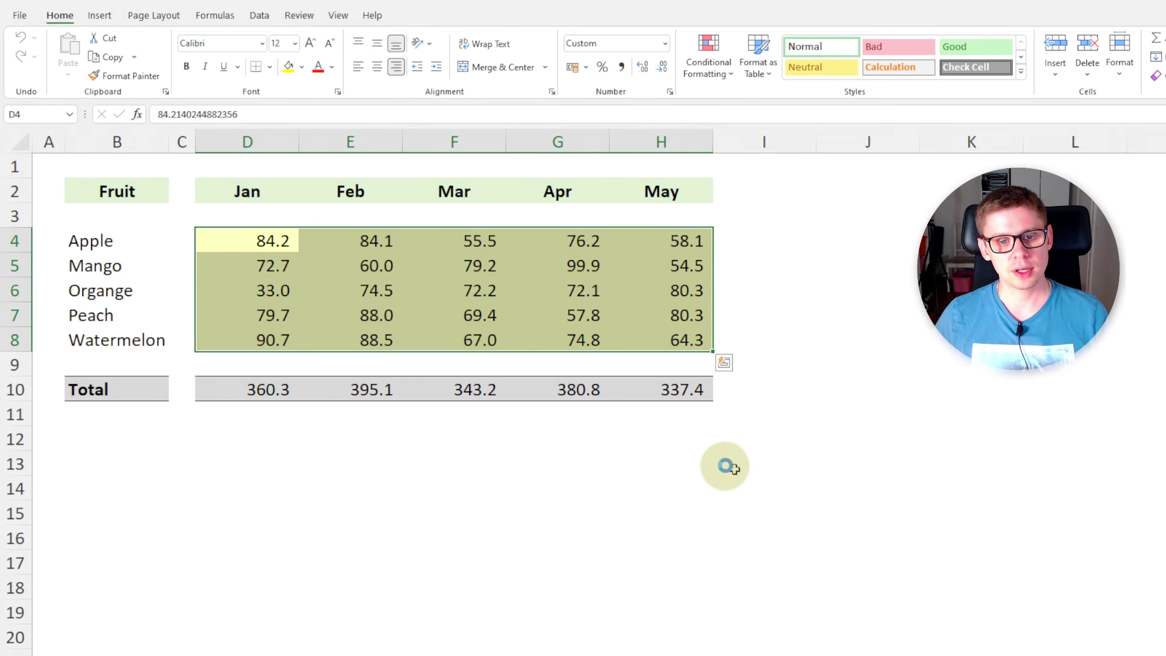
{"action": "left_click", "coordinate": [323, 263]}
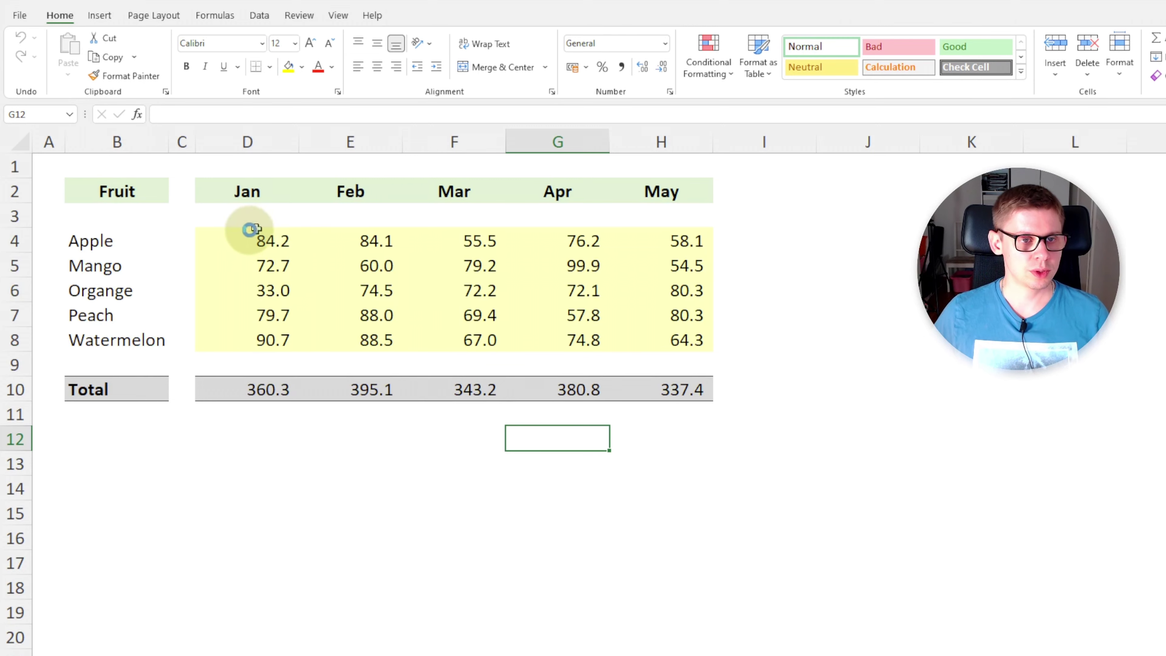
Select D4:H8 and uncheck Locked on the Format Cells Protection tab.
{"action": "mouse_move", "coordinate": [250, 230]}
{"action": "left_mouse_down"}
{"action": "mouse_move", "coordinate": [447, 294]}
{"action": "mouse_move", "coordinate": [675, 339]}
{"action": "left_mouse_up"}
{"action": "right_click", "coordinate": [631, 323]}
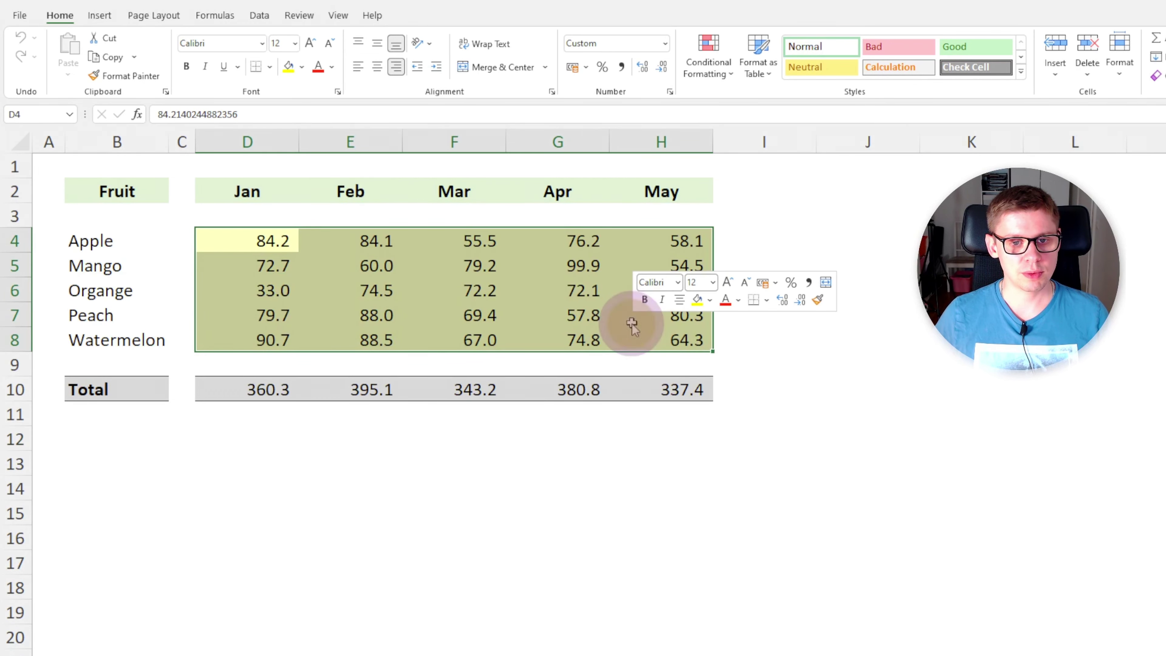
{"action": "left_click", "coordinate": [690, 655]}
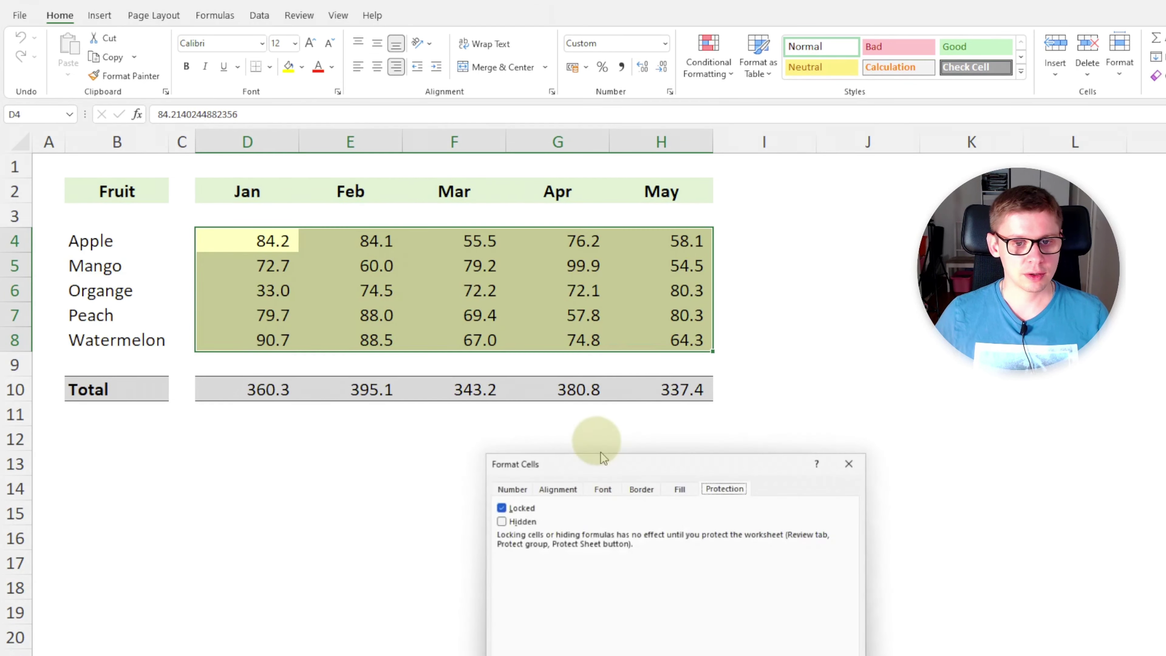
{"action": "left_click_drag", "start_coordinate": [611, 464], "coordinate": [334, 243]}
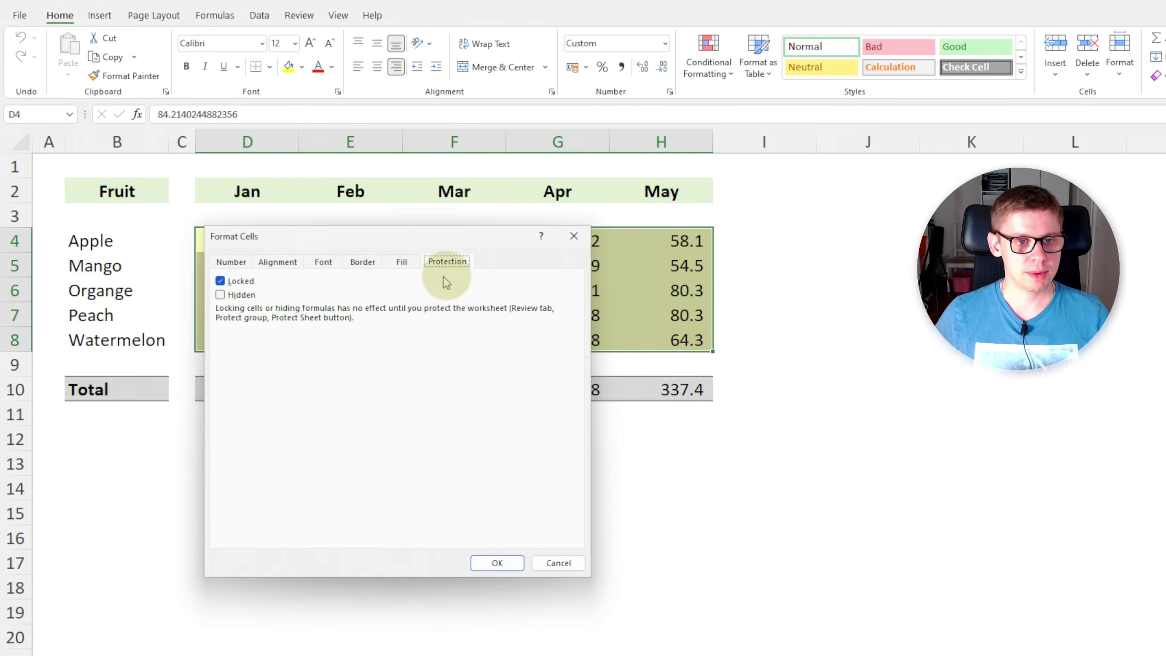
{"action": "left_click", "coordinate": [453, 261]}
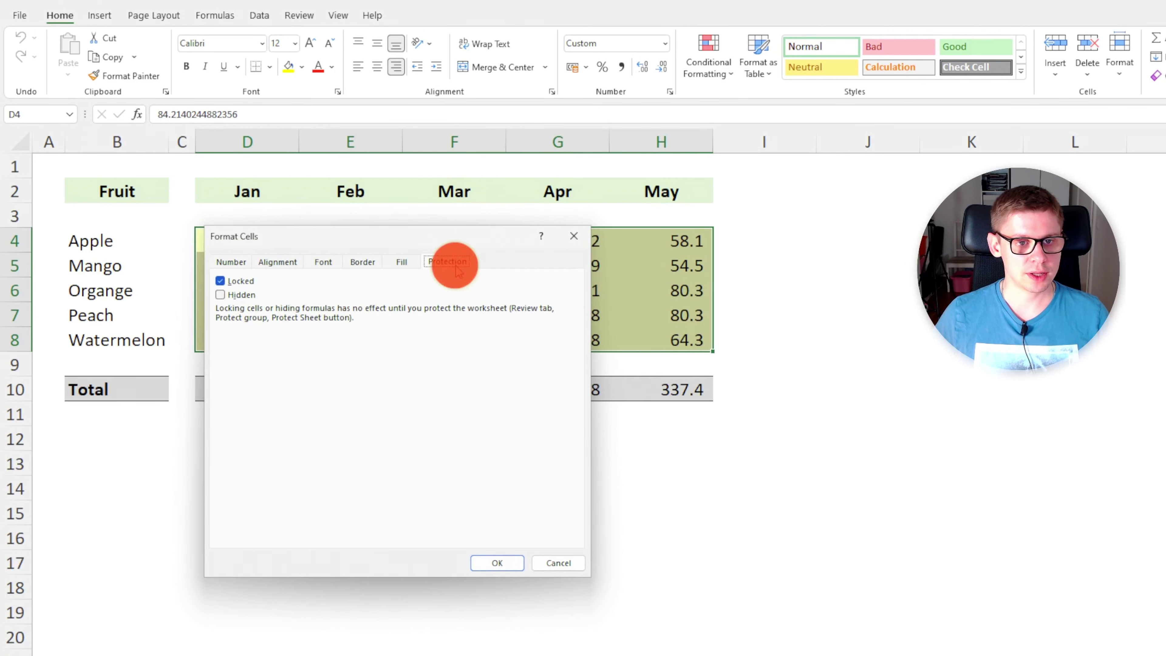
{"action": "left_click", "coordinate": [221, 281]}
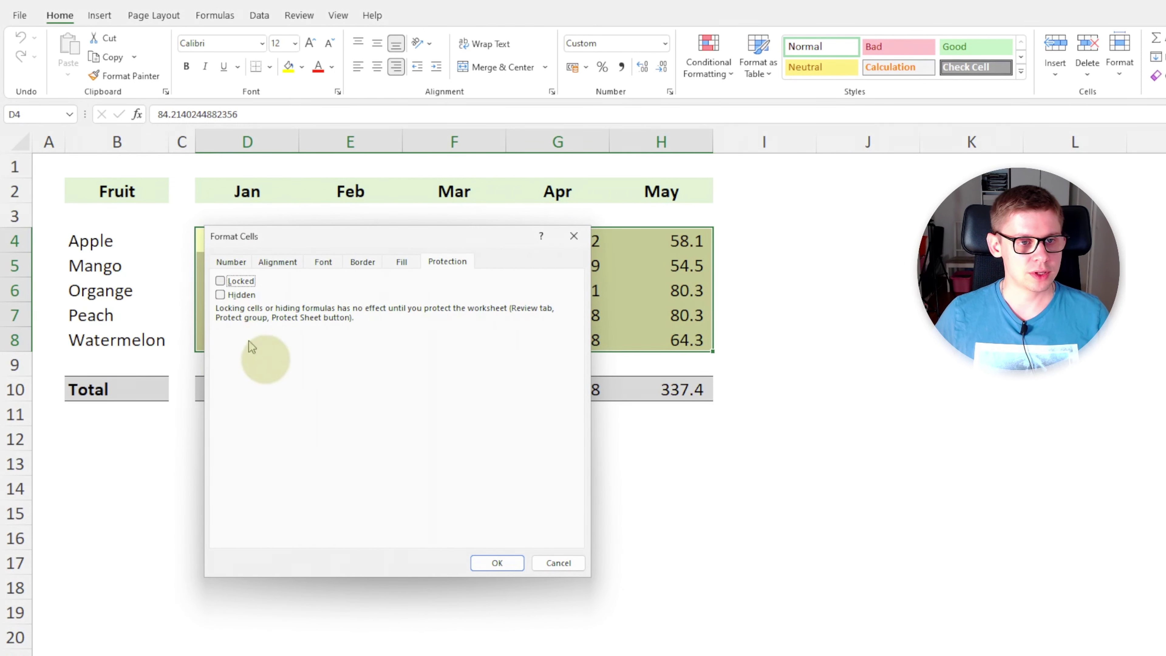
{"action": "left_click", "coordinate": [501, 561]}
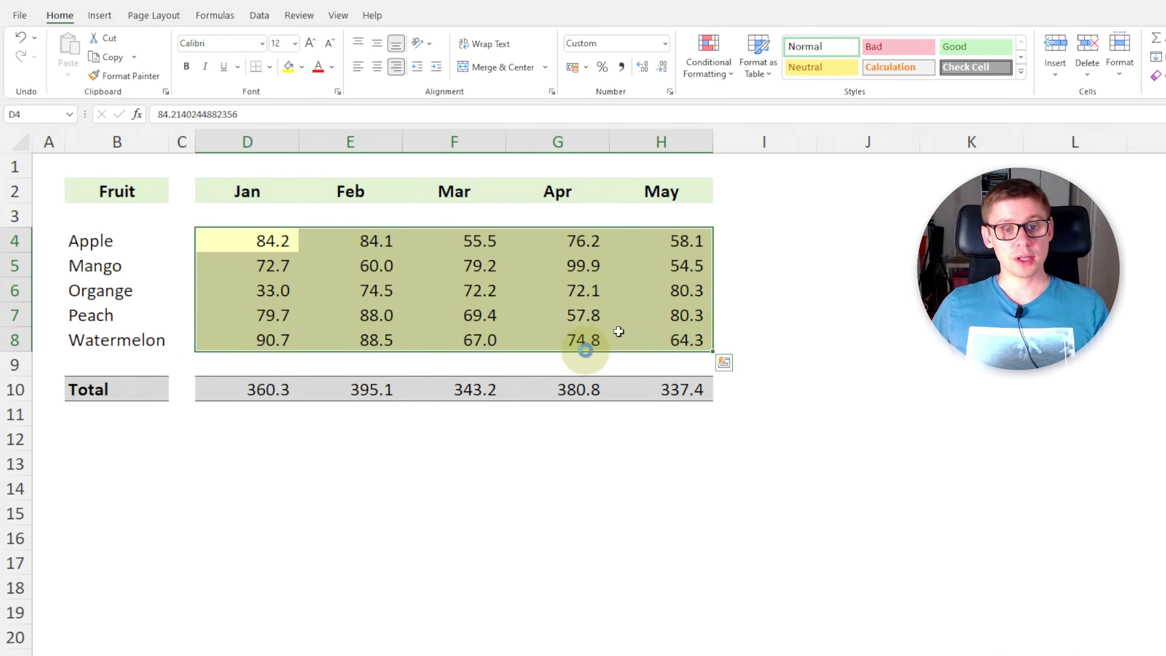
{"action": "left_click", "coordinate": [524, 318]}
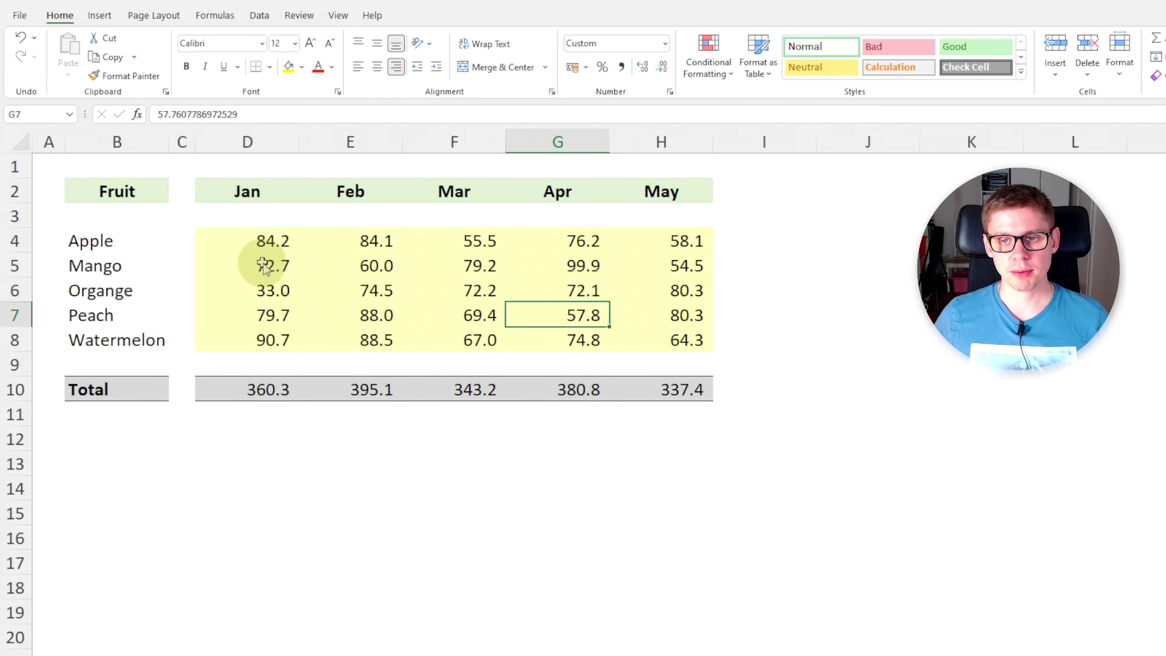
Start Protect Sheet from the Review tab and enter a protection password.
{"action": "left_click", "coordinate": [263, 246]}
{"action": "left_click", "coordinate": [260, 15]}
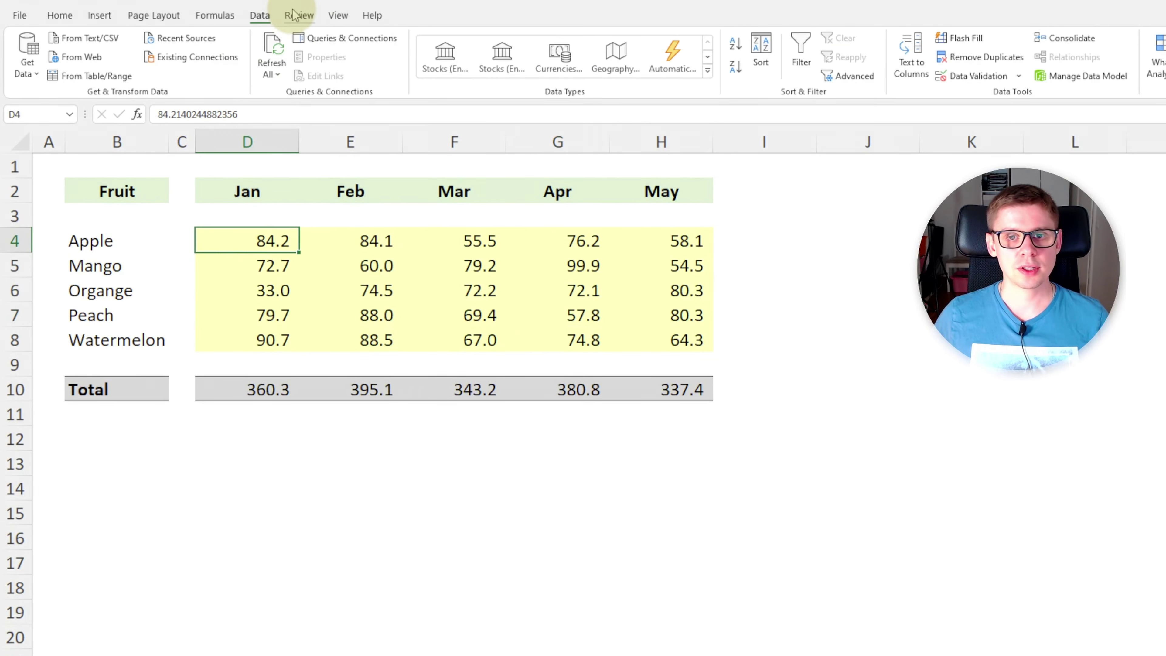
{"action": "left_click", "coordinate": [297, 15]}
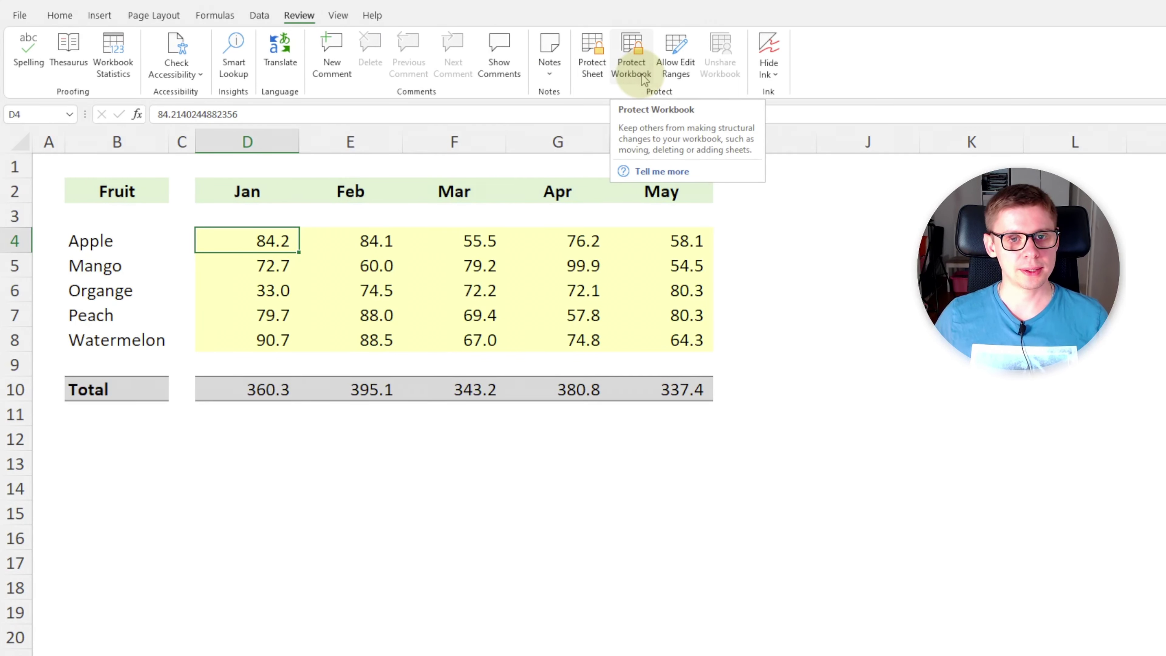
{"action": "left_click", "coordinate": [592, 69]}
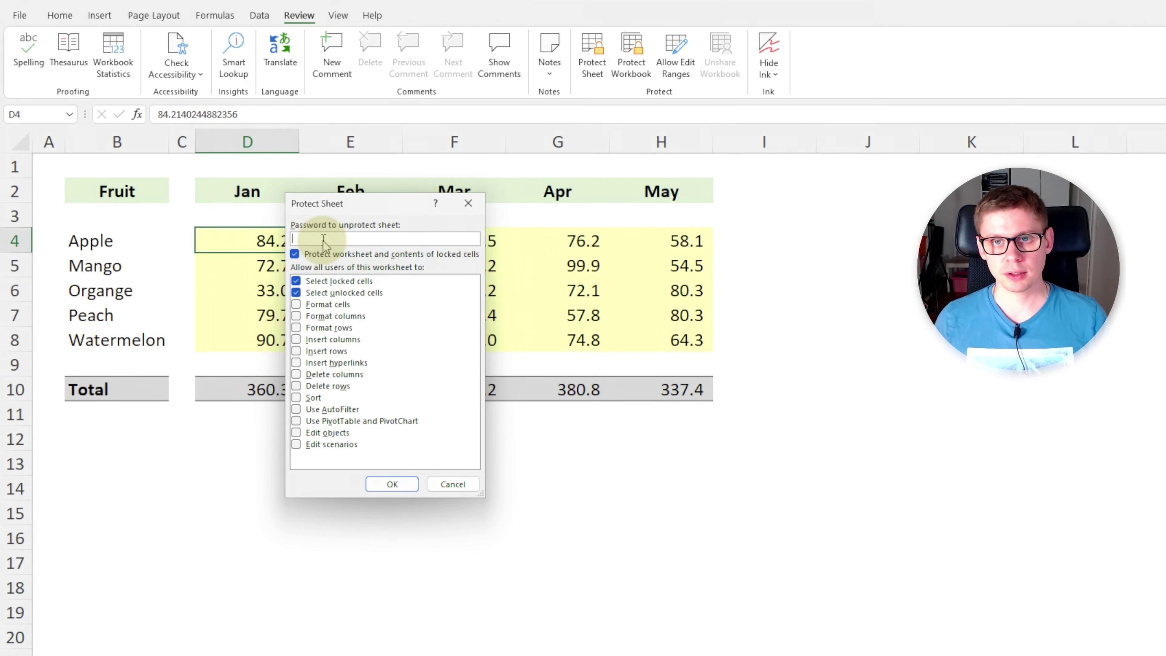
{"action": "type", "text": "1"}
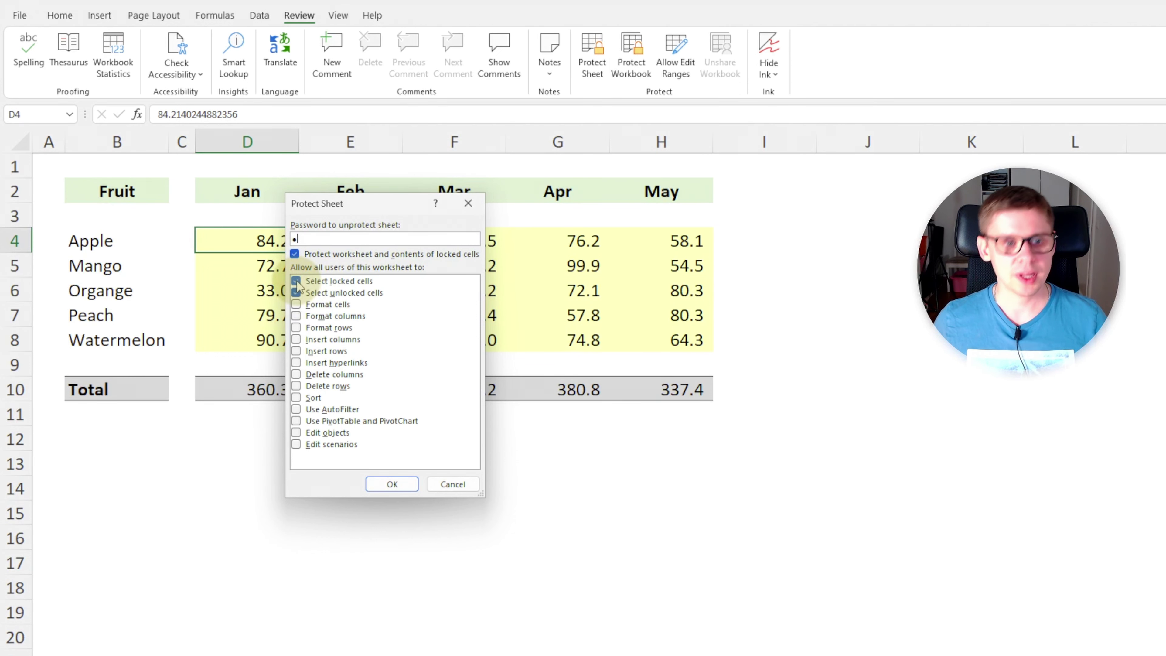
Block selecting locked and unlocked cells, confirm the password, and test clicking a total.
{"action": "left_click", "coordinate": [296, 281]}
{"action": "left_click", "coordinate": [296, 293]}
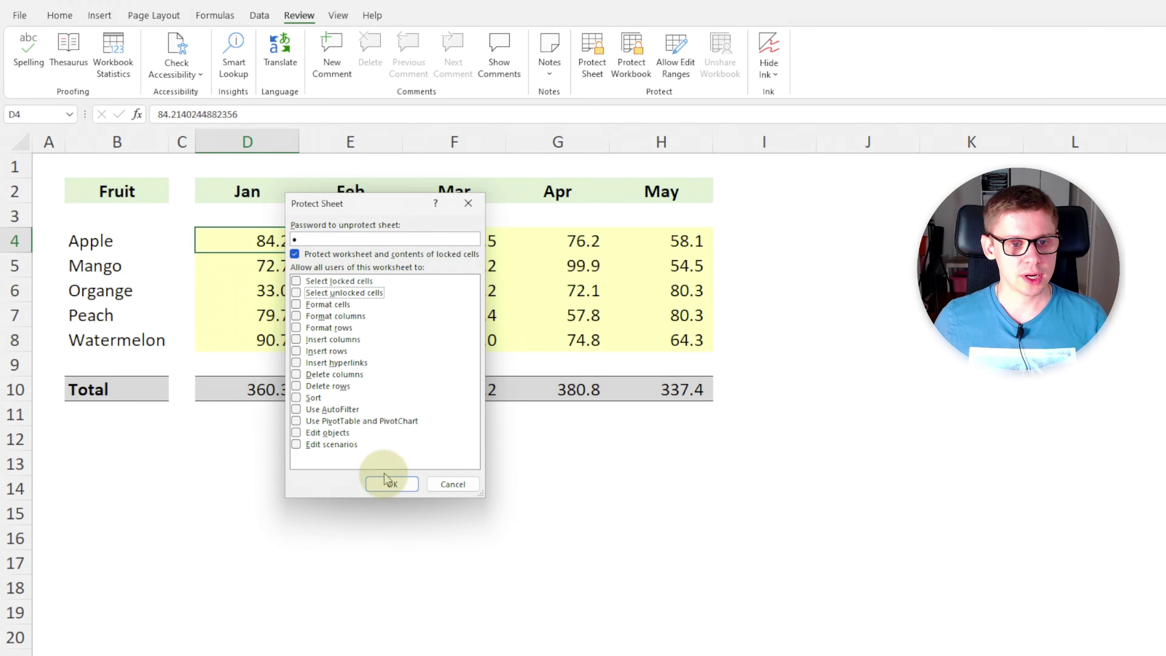
{"action": "left_click", "coordinate": [391, 486]}
{"action": "type", "text": "1"}
{"action": "key", "text": "Return"}
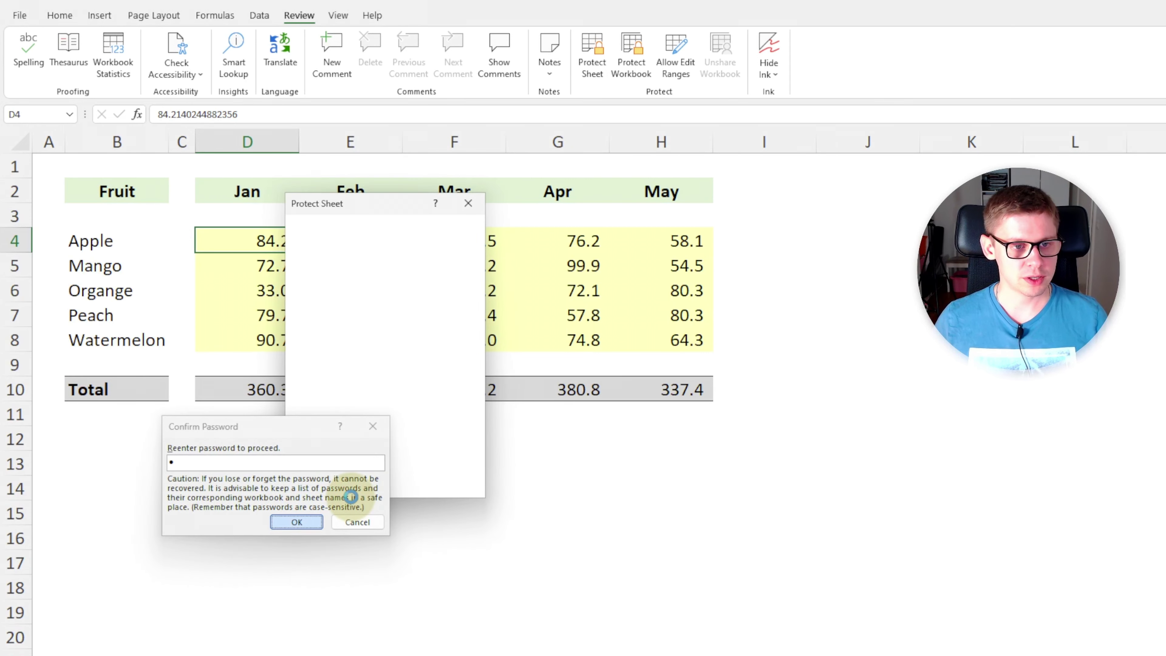
{"action": "left_click", "coordinate": [366, 397]}
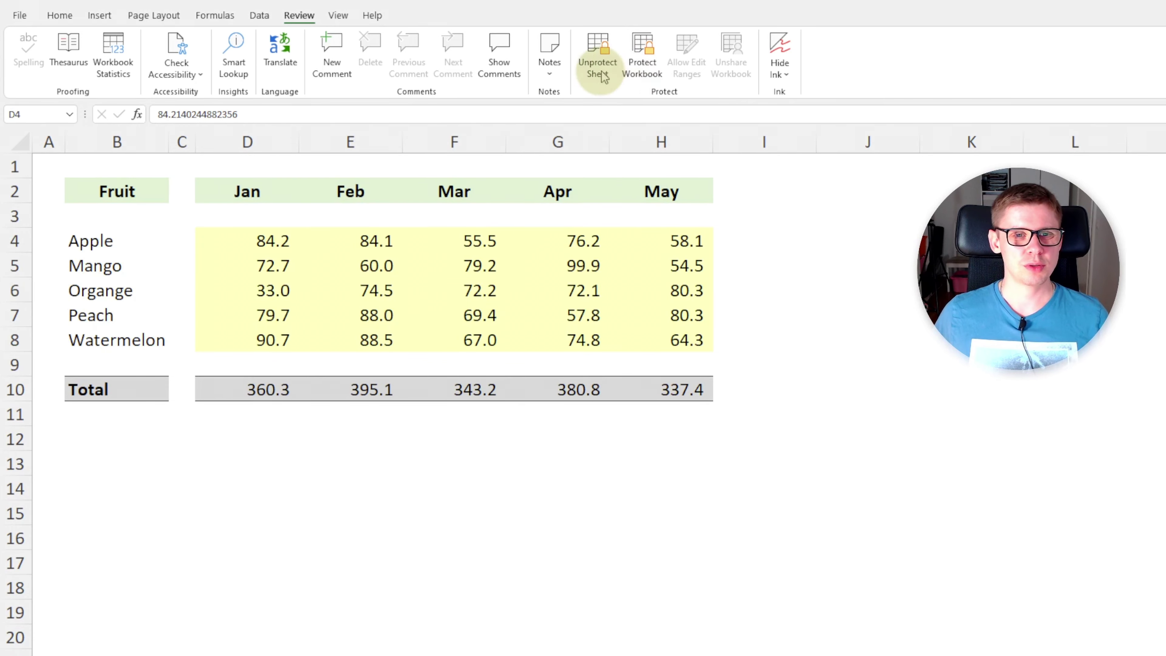
Unprotect, then re-protect the sheet with a password allowing selection of locked cells, and test selecting.
{"action": "left_click", "coordinate": [596, 57]}
{"action": "left_click", "coordinate": [593, 60]}
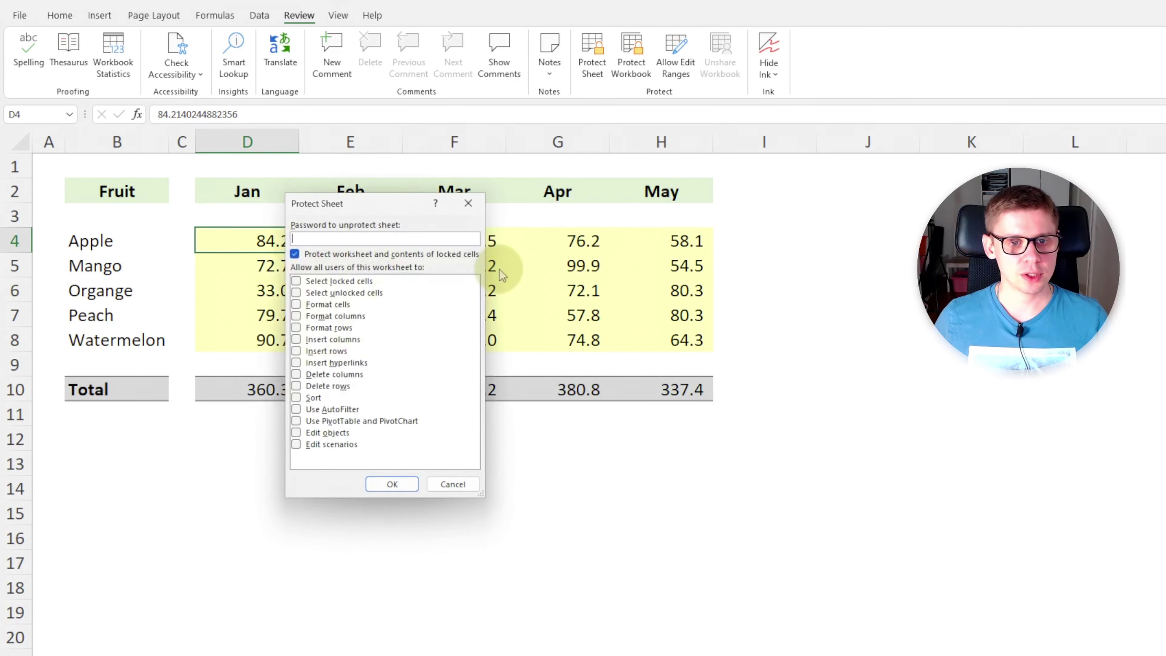
{"action": "left_click", "coordinate": [296, 281]}
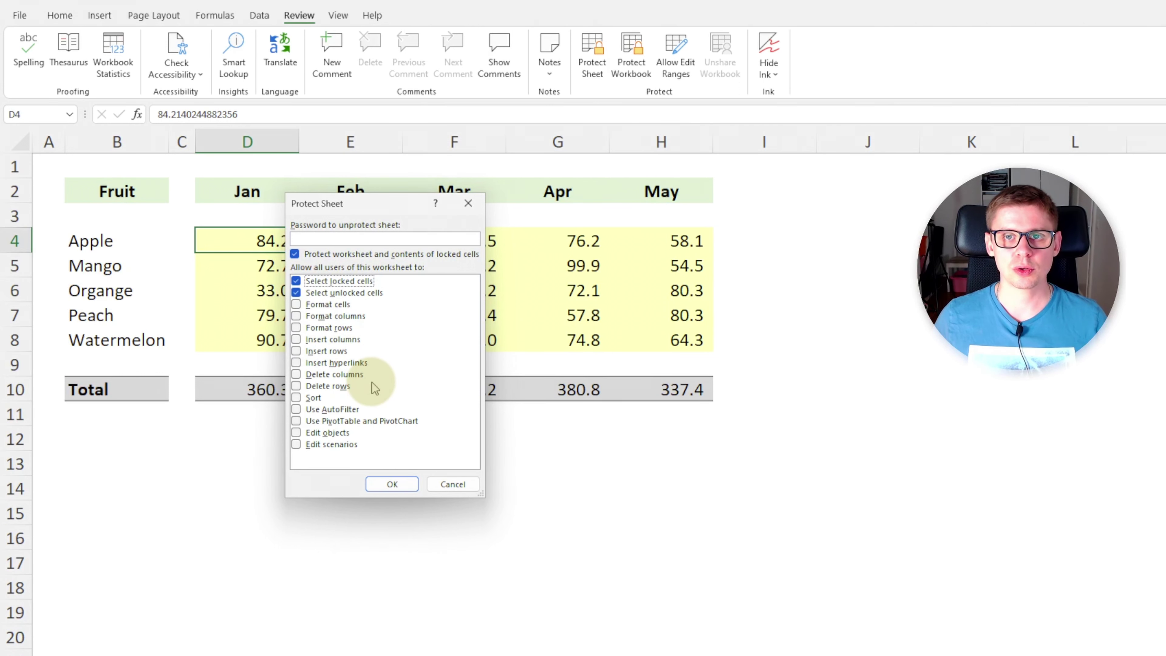
{"action": "left_click", "coordinate": [339, 238]}
{"action": "type", "text": "1"}
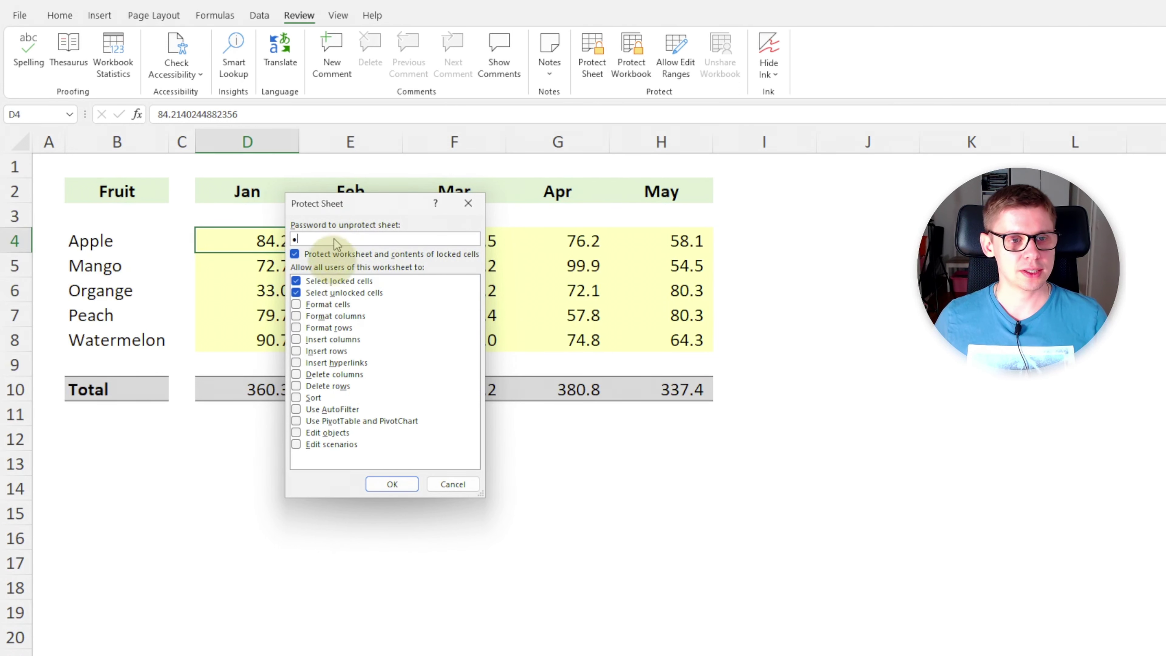
{"action": "left_click", "coordinate": [391, 485]}
{"action": "type", "text": "1"}
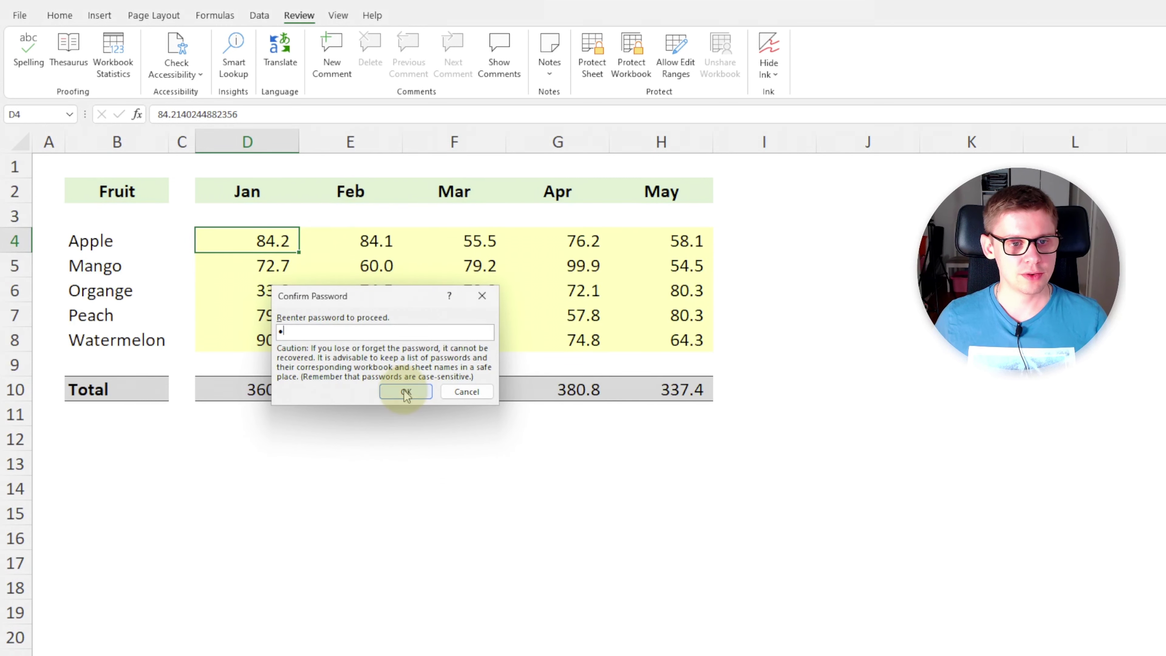
{"action": "left_click", "coordinate": [405, 391]}
{"action": "left_click", "coordinate": [247, 449]}
{"action": "left_click", "coordinate": [188, 513]}
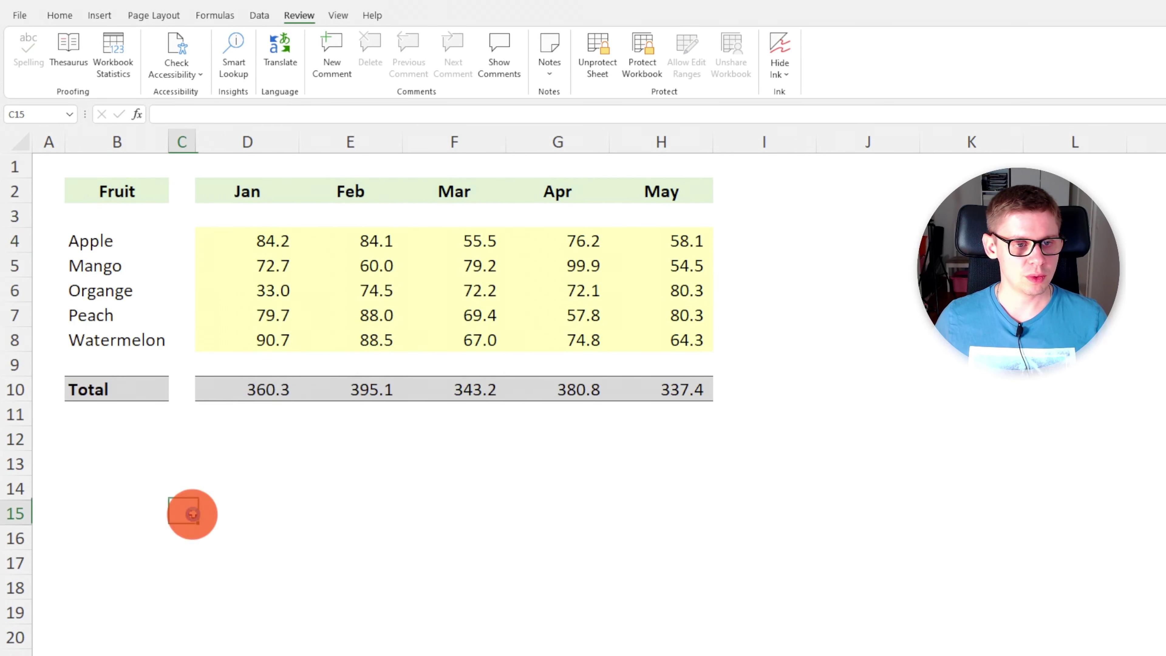
{"action": "left_click", "coordinate": [367, 528]}
{"action": "left_click", "coordinate": [554, 494]}
{"action": "left_click", "coordinate": [765, 238]}
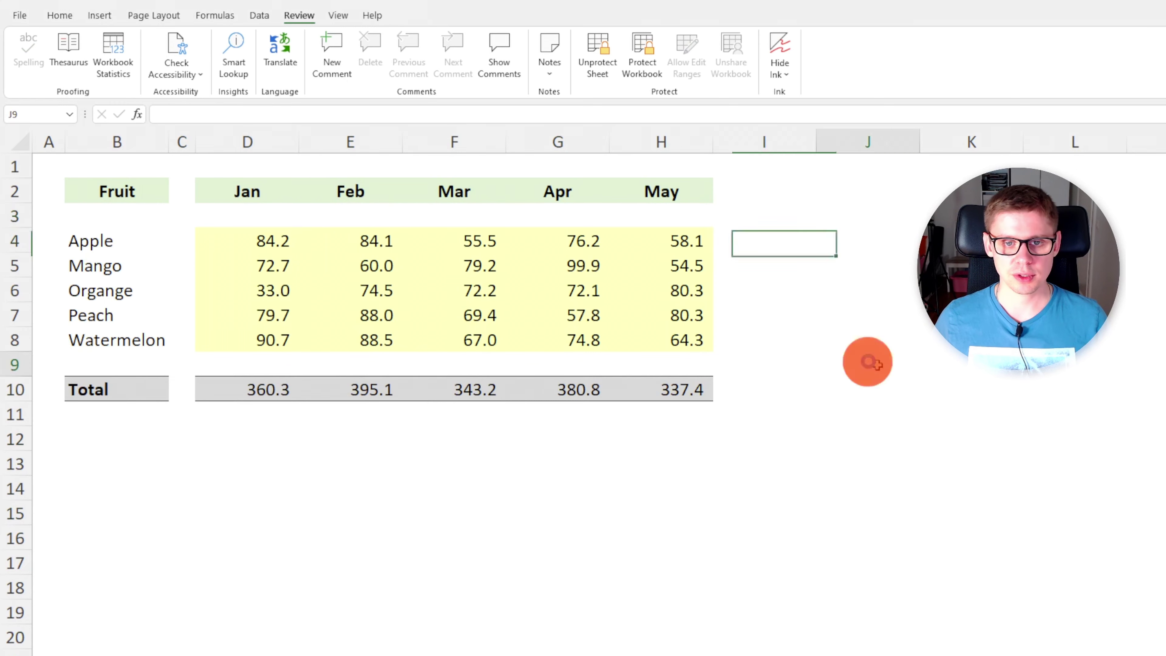
{"action": "left_click", "coordinate": [652, 292]}
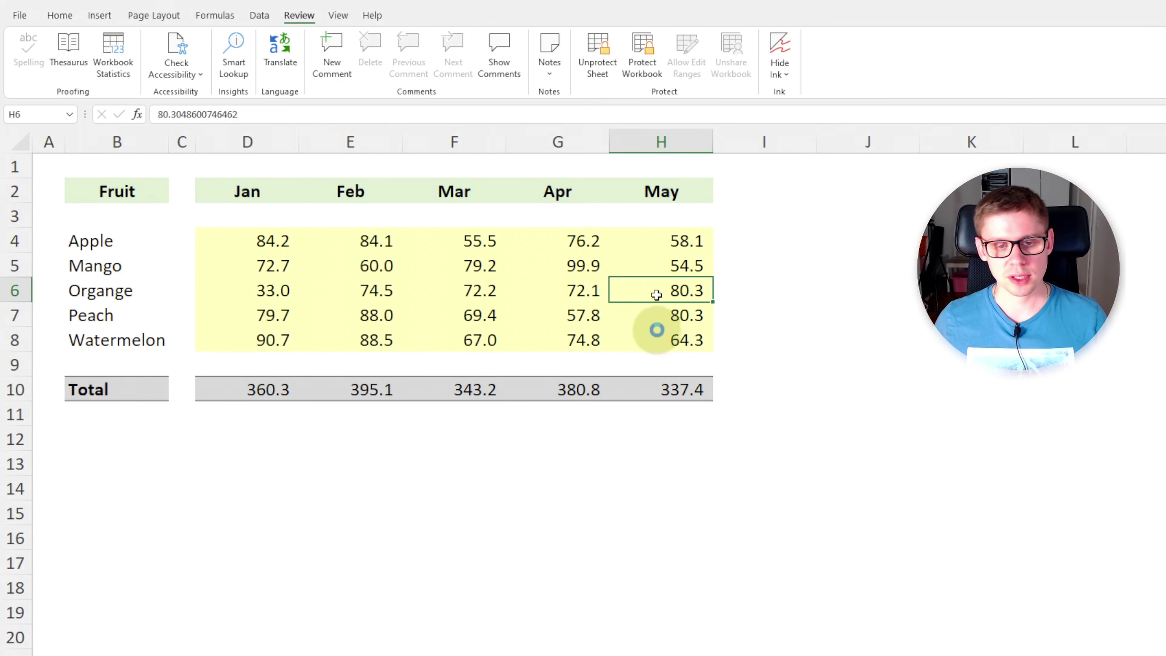
{"action": "left_click", "coordinate": [659, 396]}
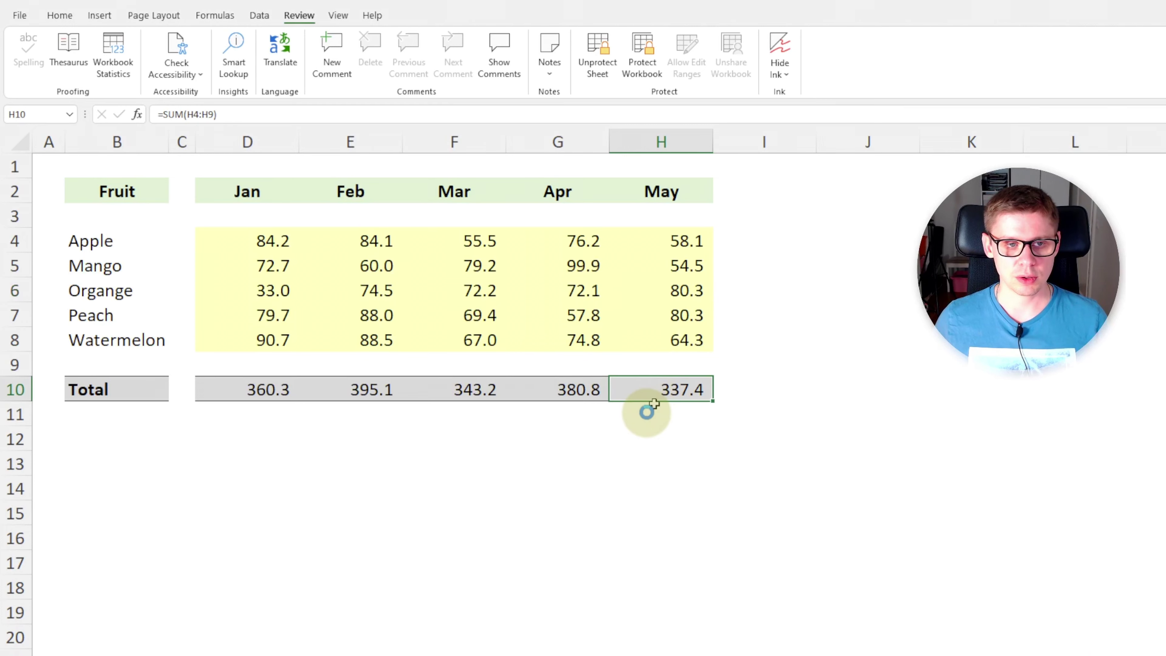
{"action": "left_click", "coordinate": [238, 120]}
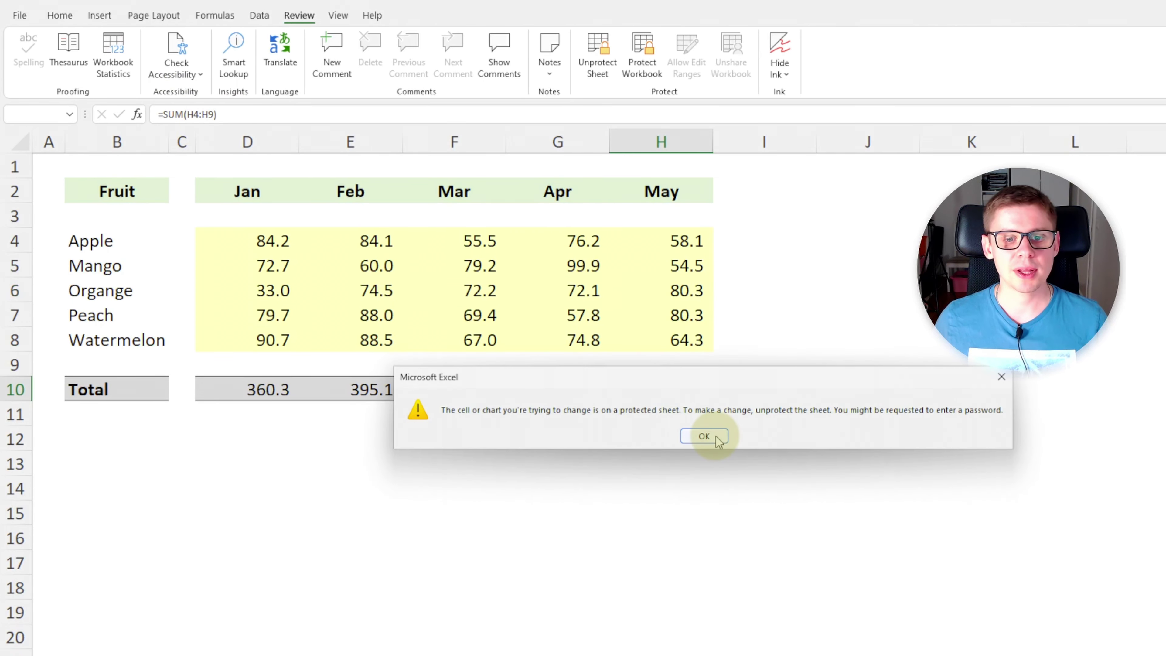
{"action": "left_click", "coordinate": [716, 435]}
{"action": "left_click", "coordinate": [237, 233]}
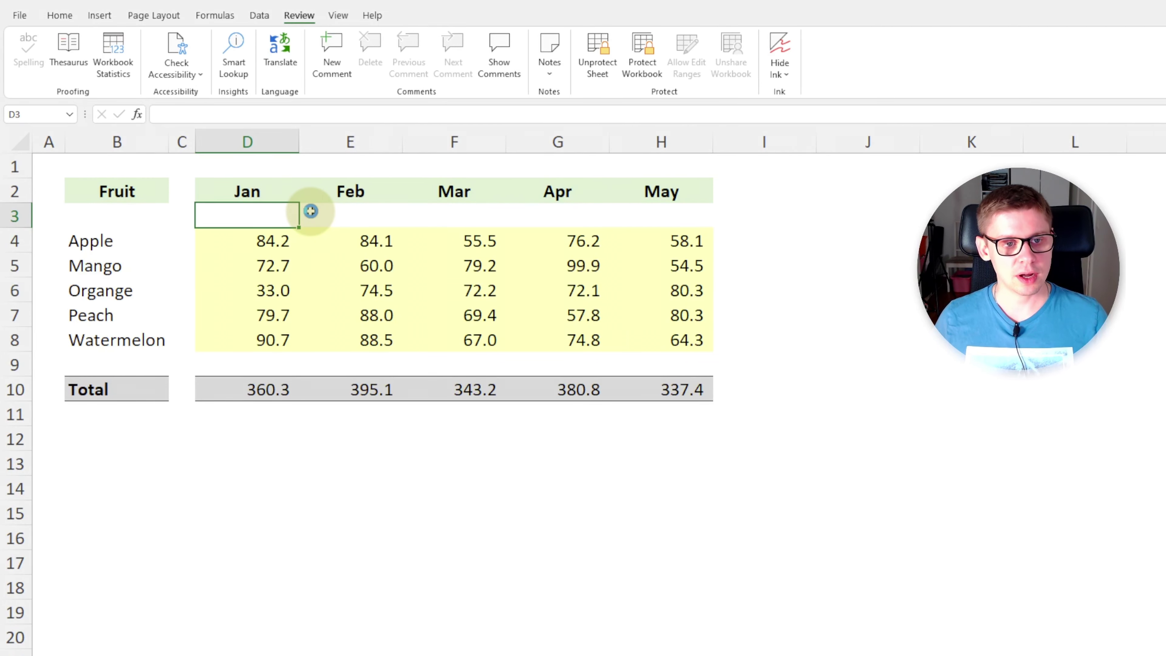
{"action": "key", "text": "a"}
{"action": "key", "text": "Return"}
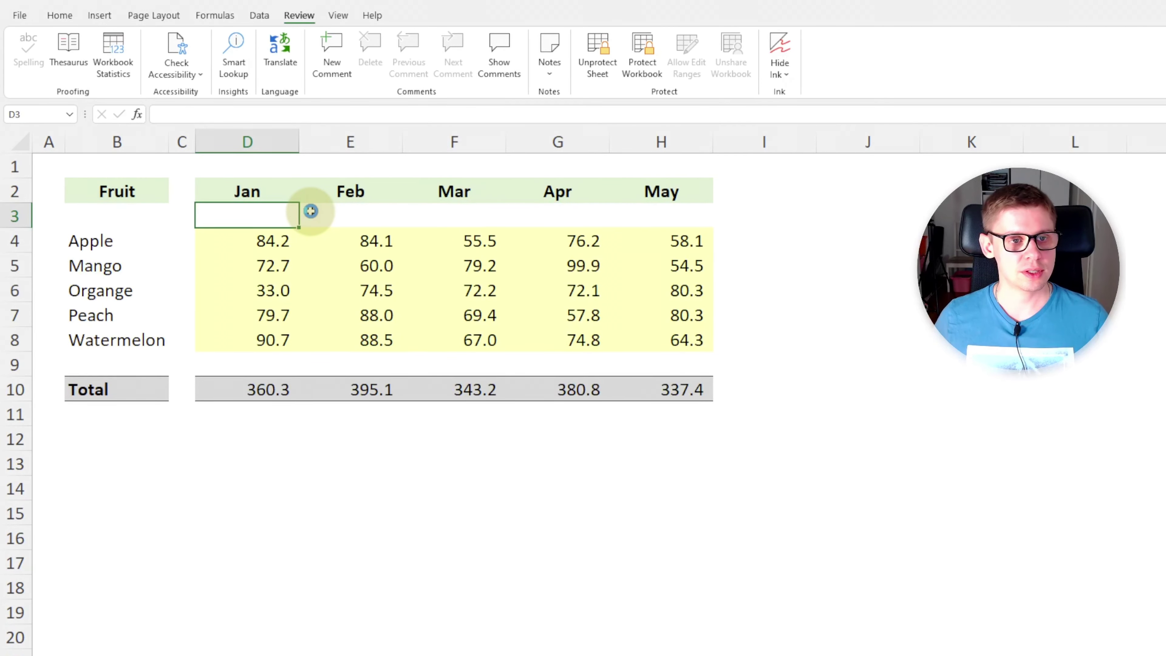
{"action": "left_click", "coordinate": [267, 240]}
{"action": "type", "text": "44444"}
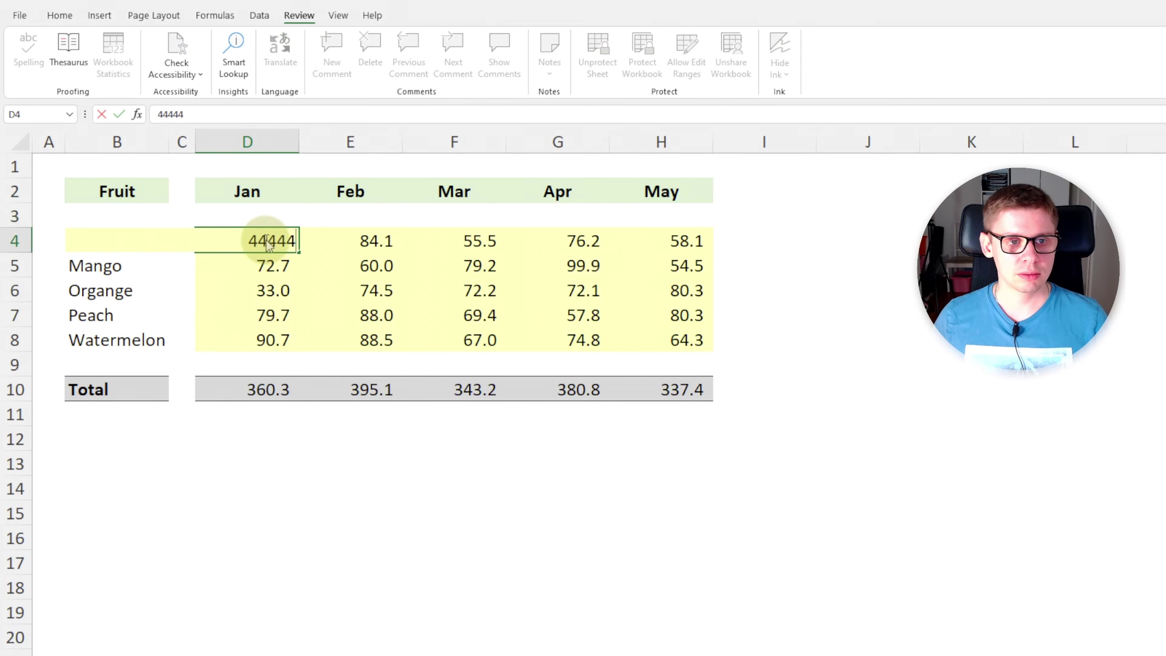
{"action": "key", "text": "Return"}
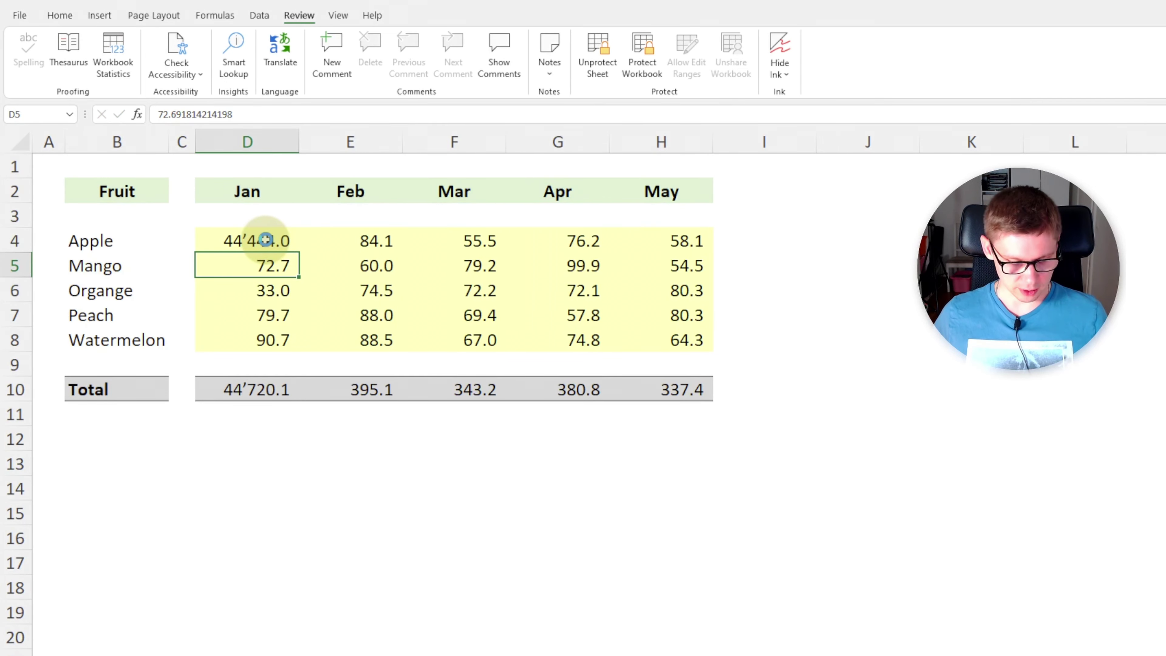
{"action": "key", "text": "ctrl+z"}
{"action": "left_click", "coordinate": [373, 356]}
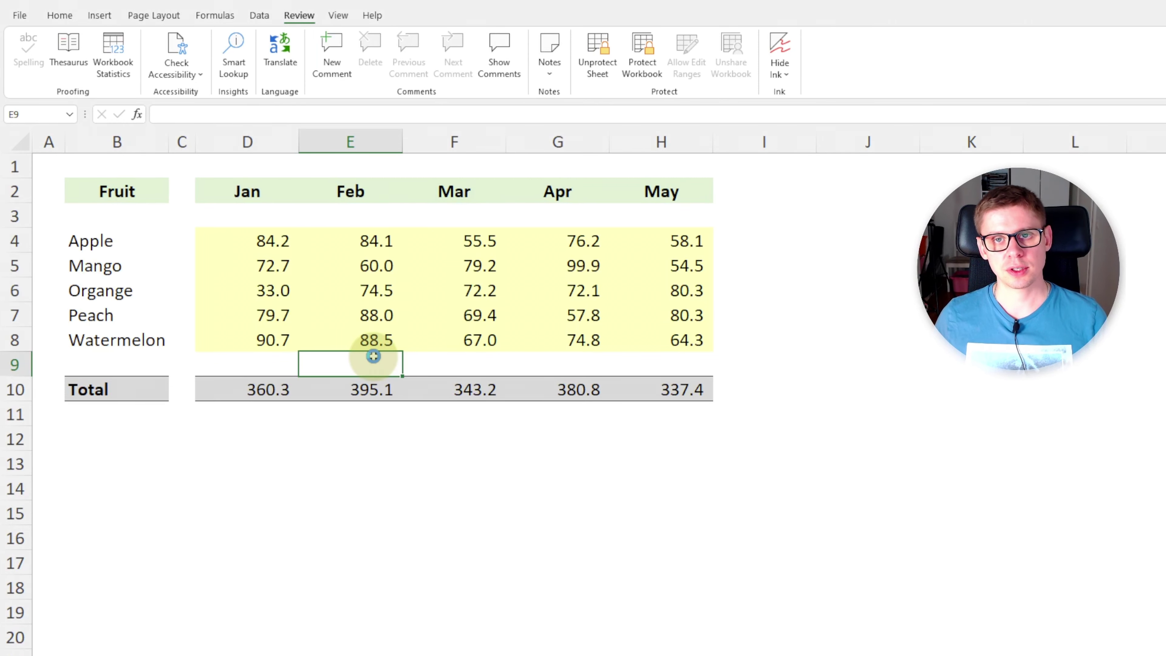
Unprotect the sheet with an empty password, then open the April total formula to confirm it's editable.
{"action": "left_click", "coordinate": [300, 14]}
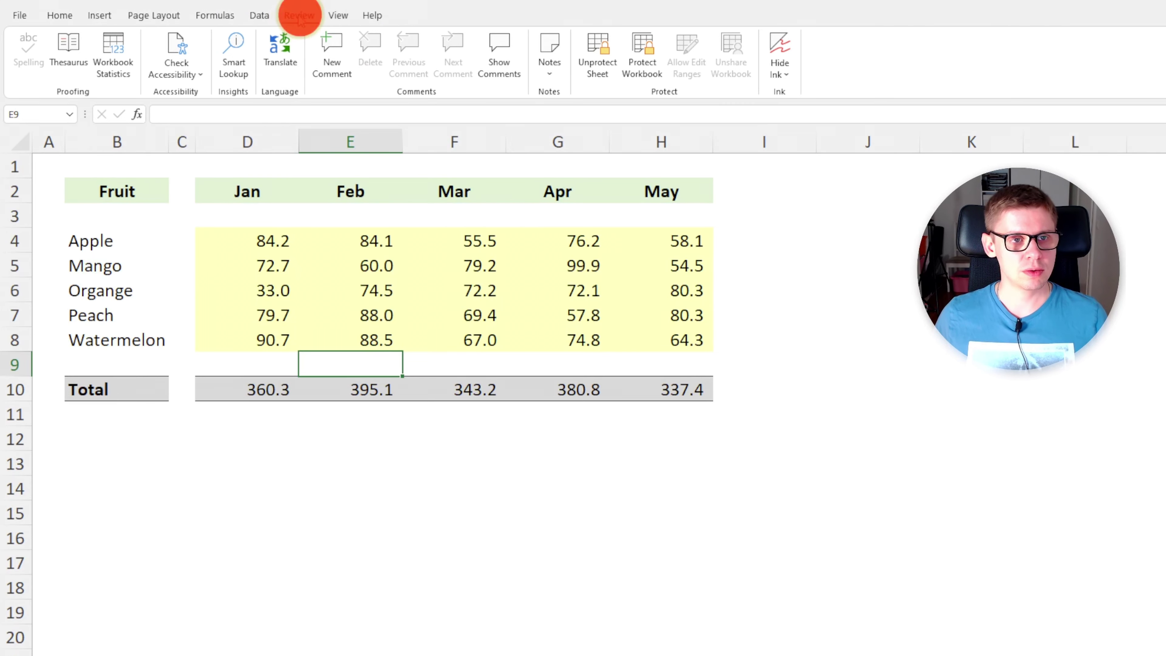
{"action": "left_click", "coordinate": [605, 83]}
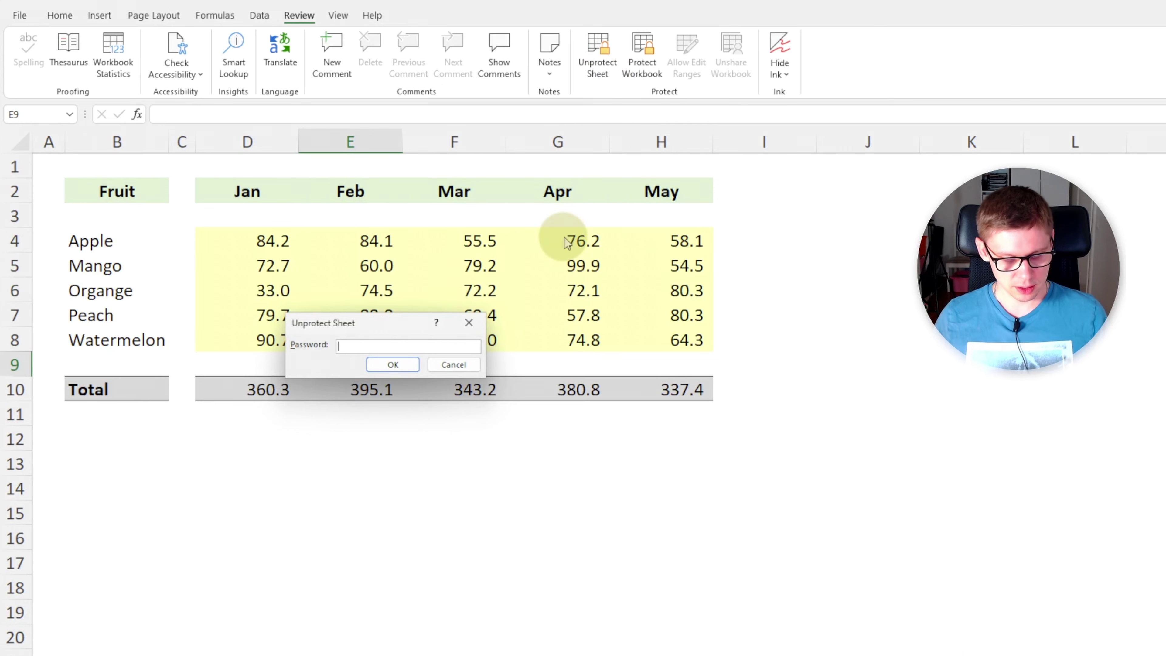
{"action": "key", "text": "Return"}
{"action": "left_click", "coordinate": [517, 281]}
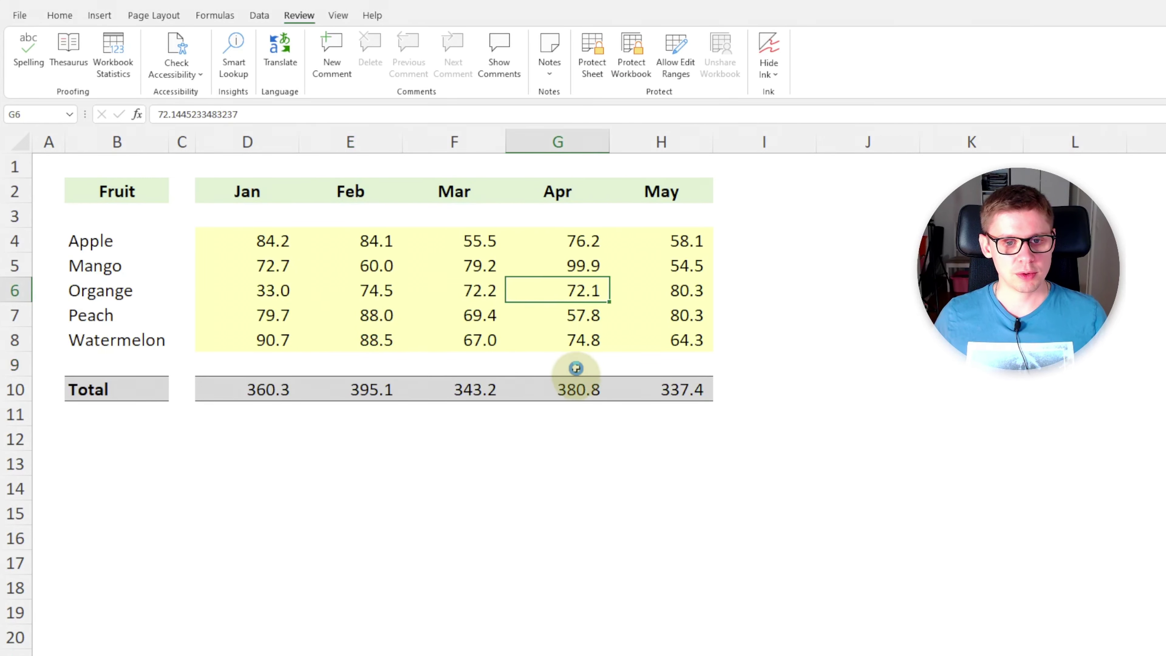
{"action": "double_click", "coordinate": [576, 379]}
{"action": "left_click", "coordinate": [511, 445]}
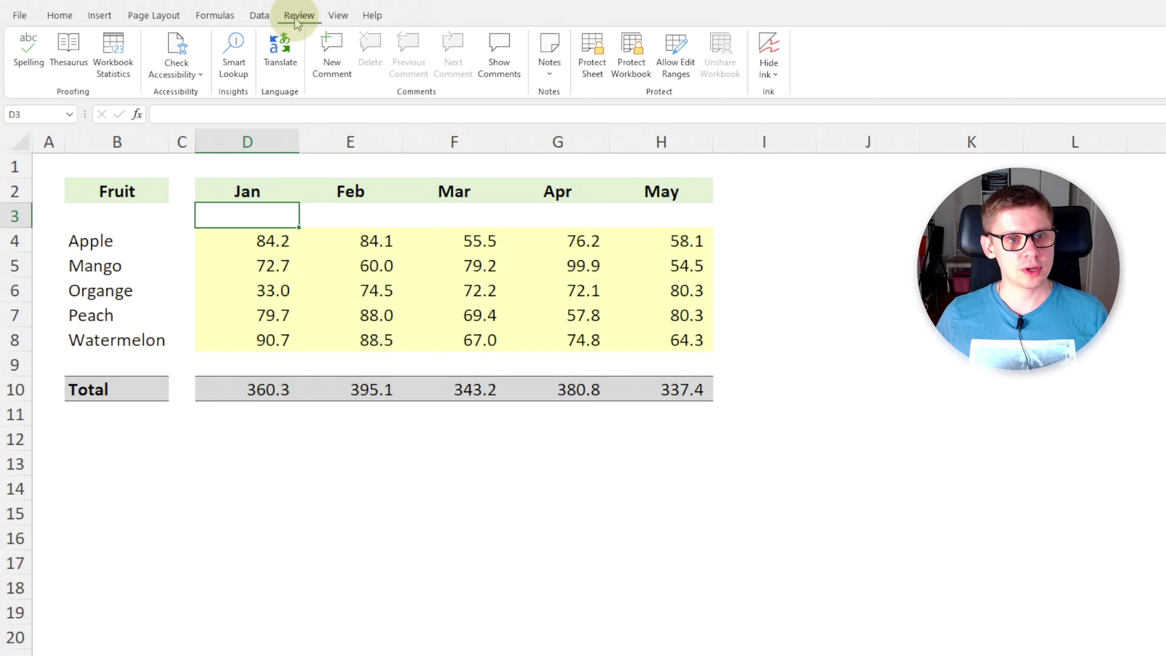
Protect the workbook structure with a password, entering it twice.
{"action": "left_click", "coordinate": [627, 65]}
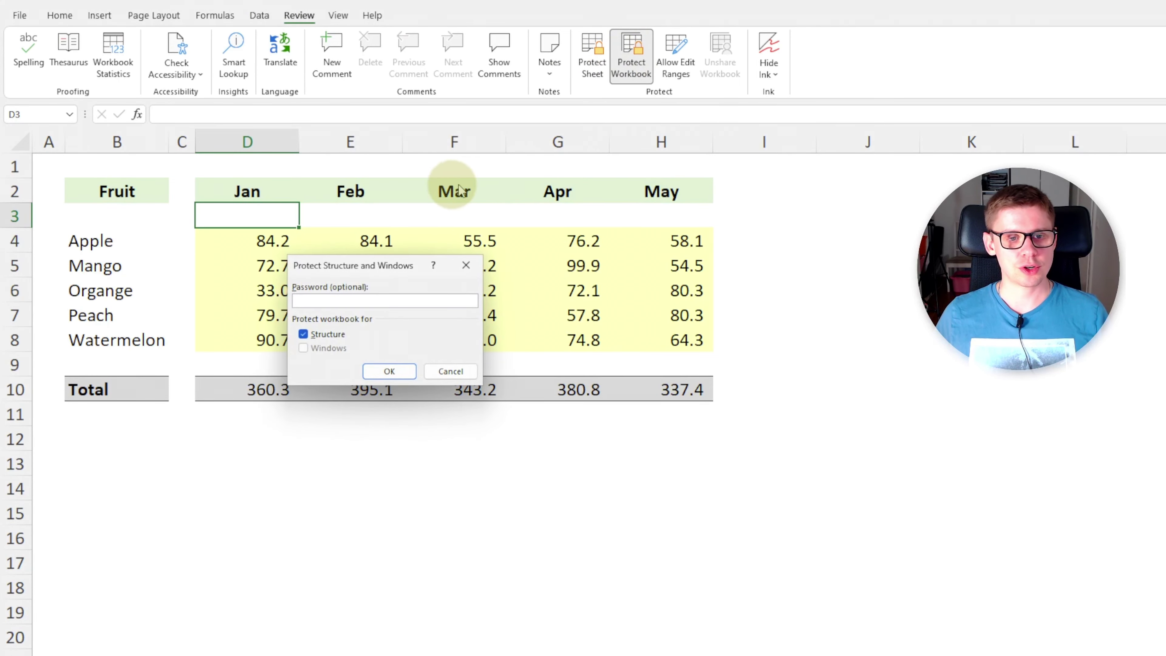
{"action": "left_click_drag", "start_coordinate": [399, 258], "coordinate": [674, 331]}
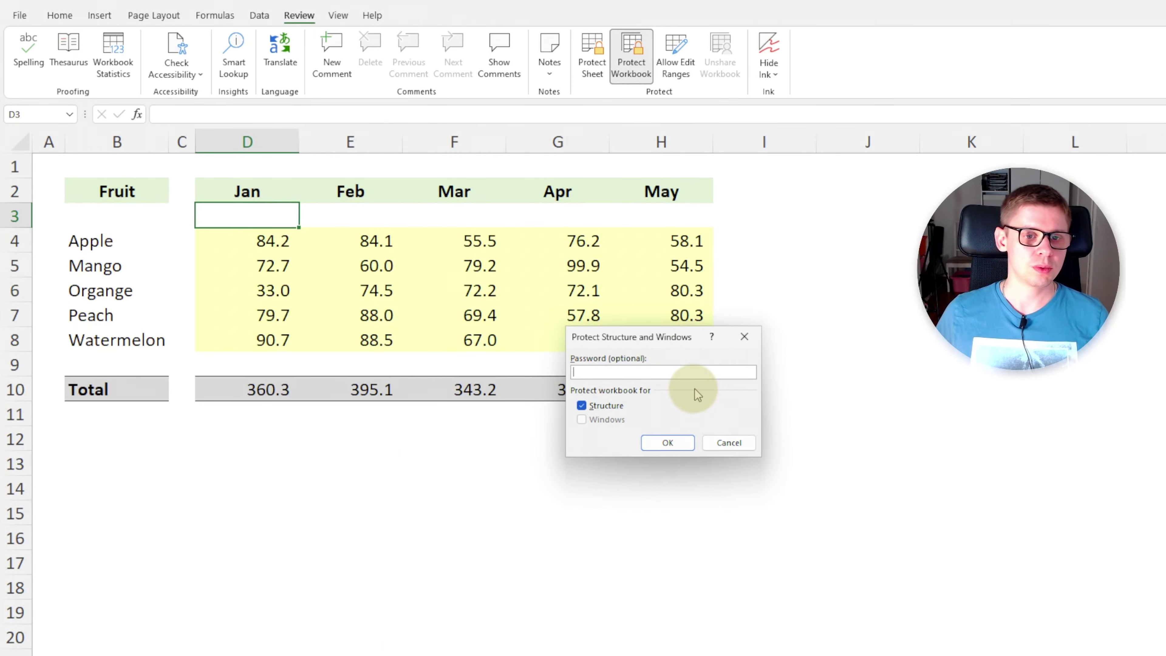
{"action": "type", "text": "1"}
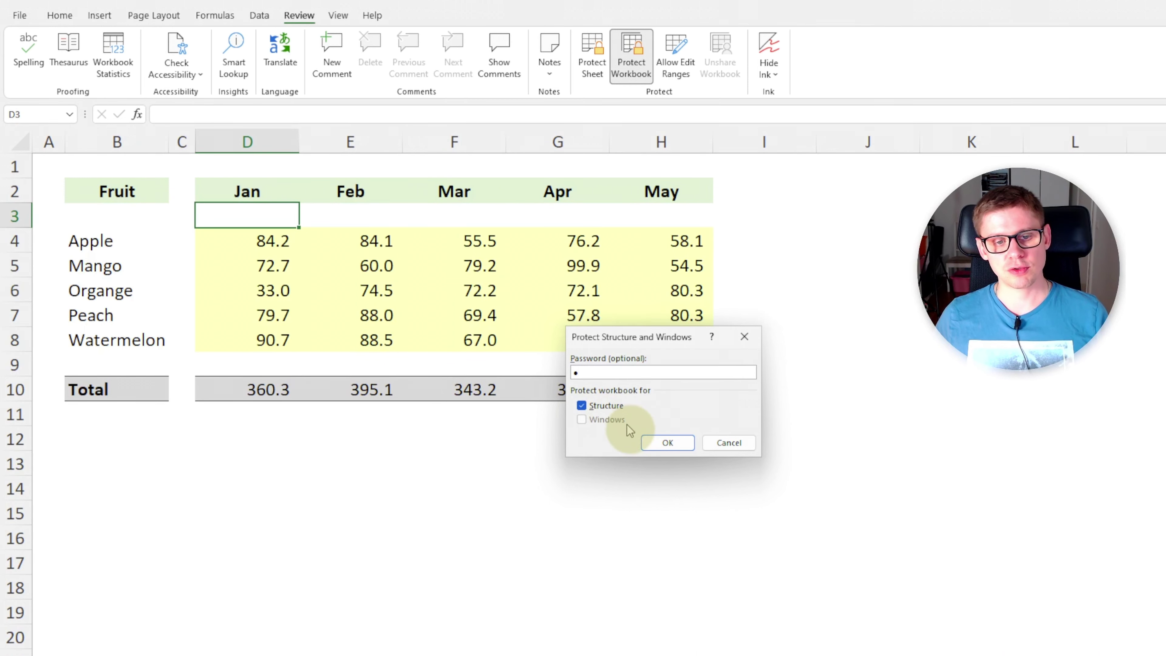
{"action": "left_click", "coordinate": [668, 444]}
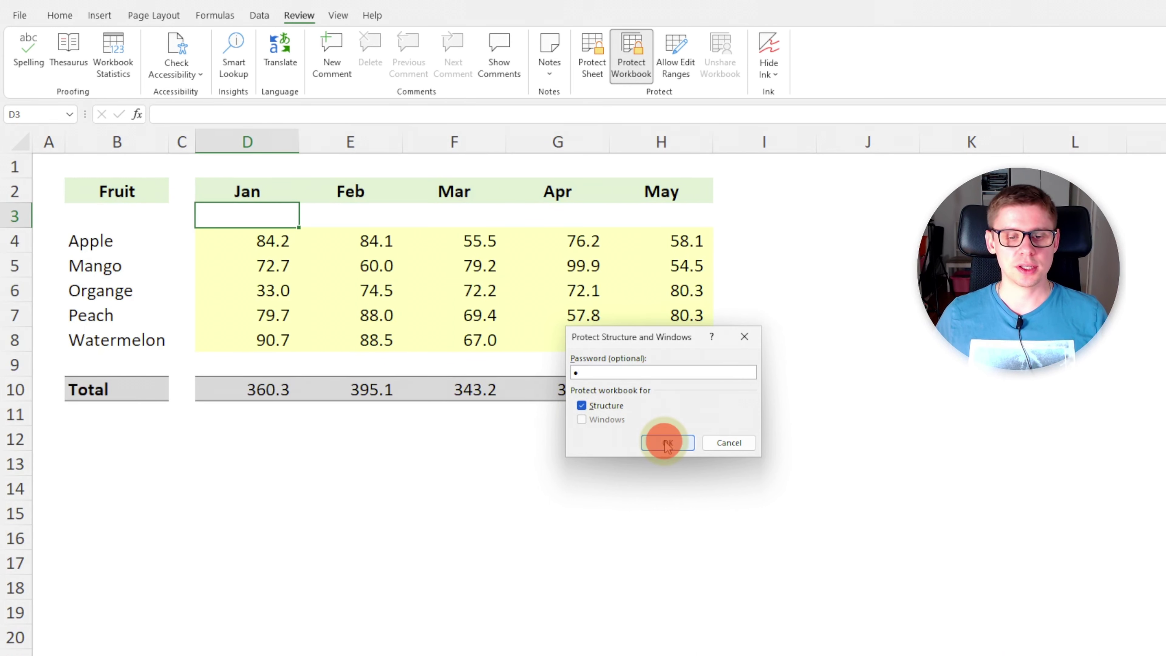
{"action": "type", "text": "1"}
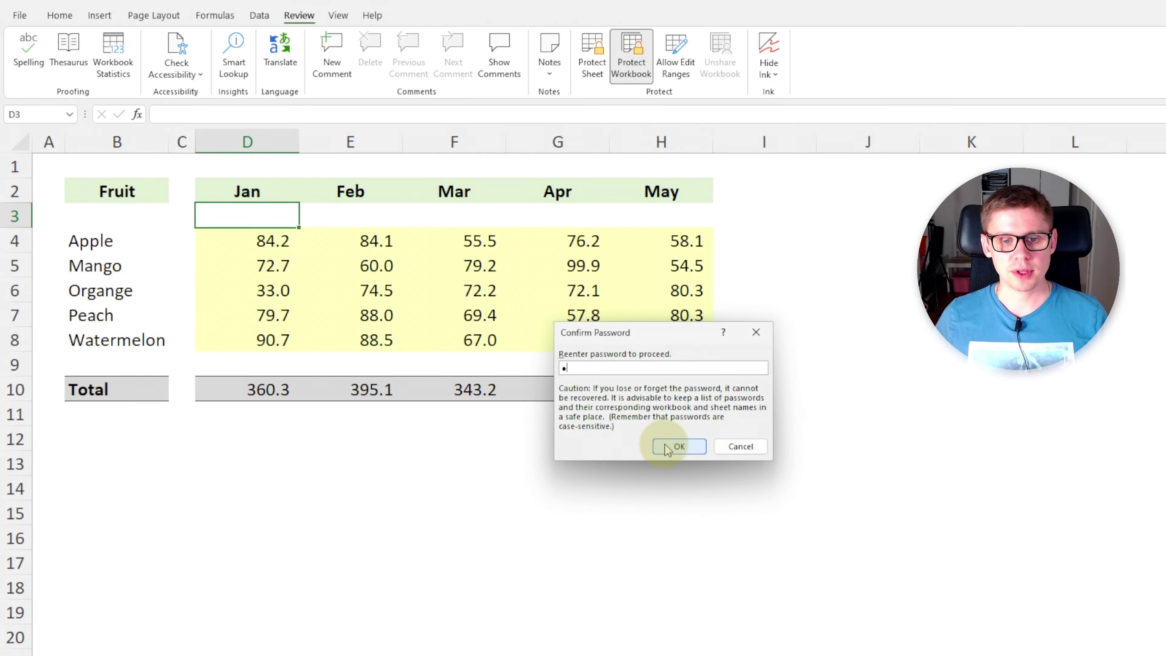
{"action": "left_click", "coordinate": [666, 448]}
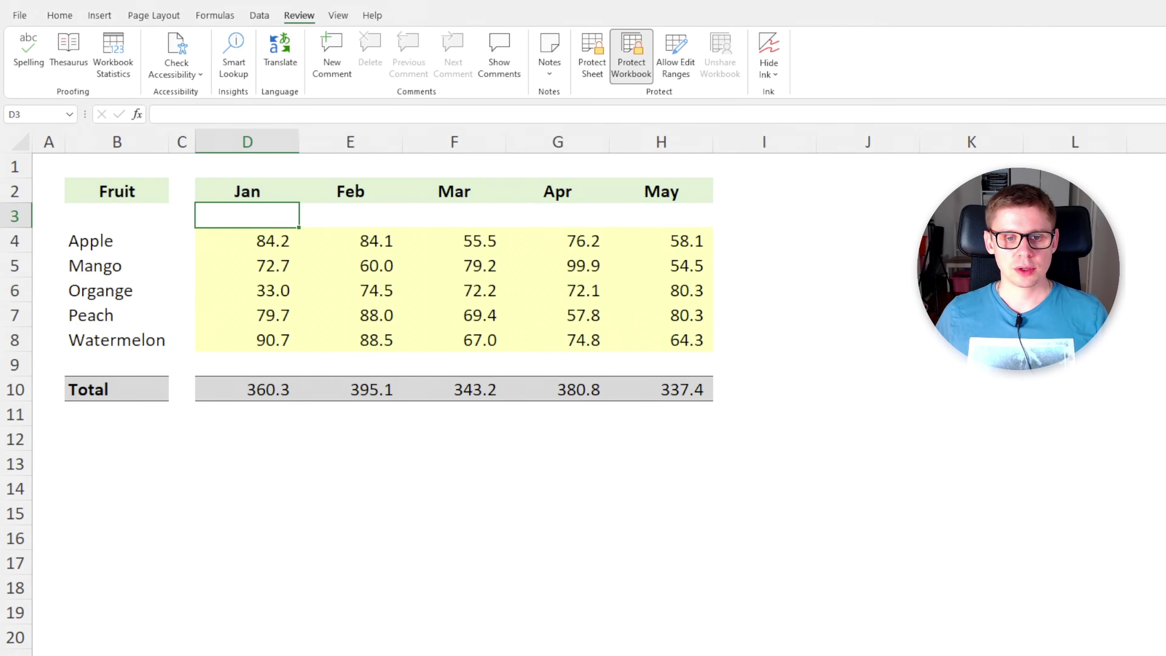
{"action": "left_click", "coordinate": [355, 365]}
{"action": "left_click", "coordinate": [359, 338]}
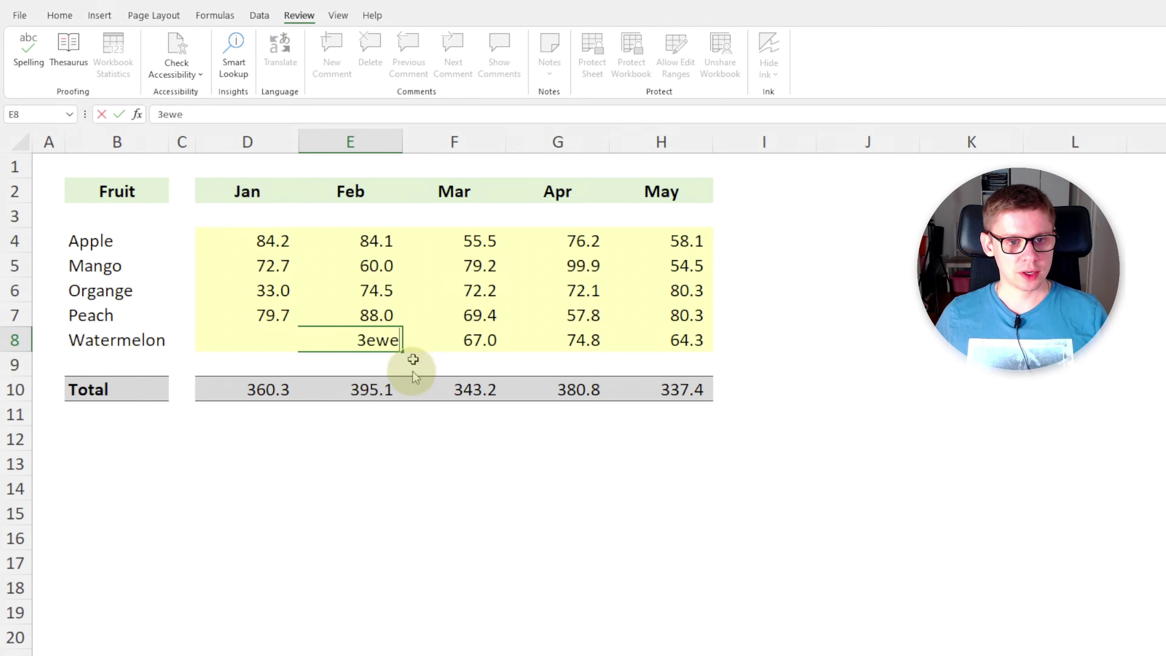
{"action": "left_click", "coordinate": [398, 457]}
{"action": "left_click", "coordinate": [388, 406]}
{"action": "double_click", "coordinate": [372, 390]}
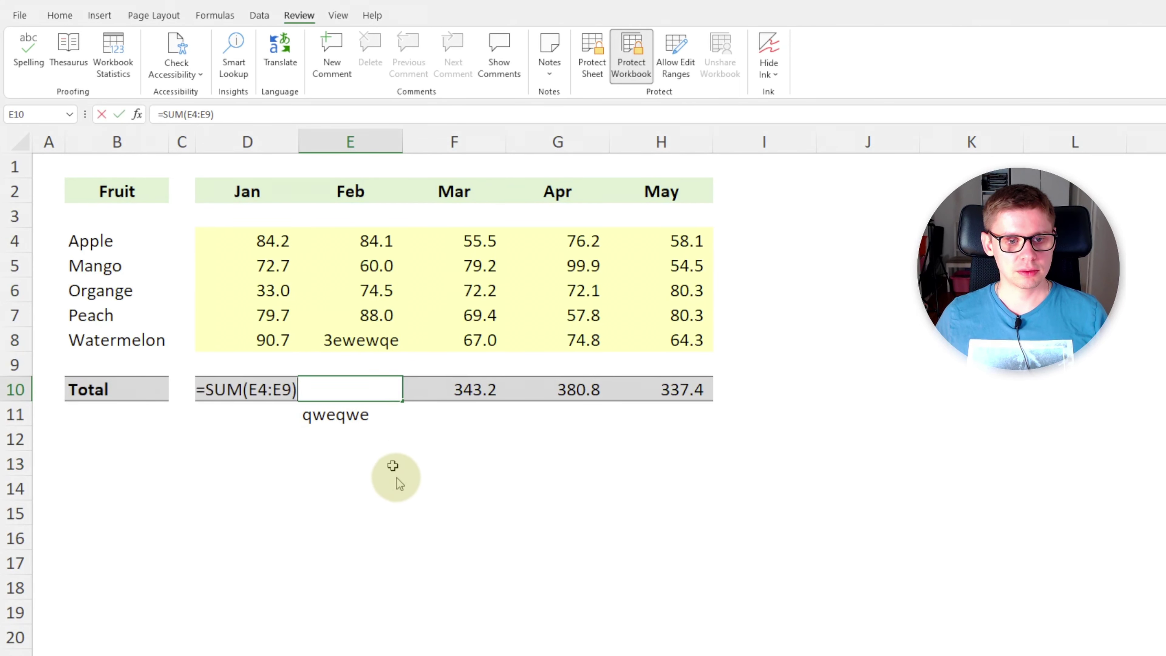
{"action": "key", "text": "Escape"}
{"action": "key", "text": "ctrl+z"}
{"action": "key", "text": "ctrl+z"}
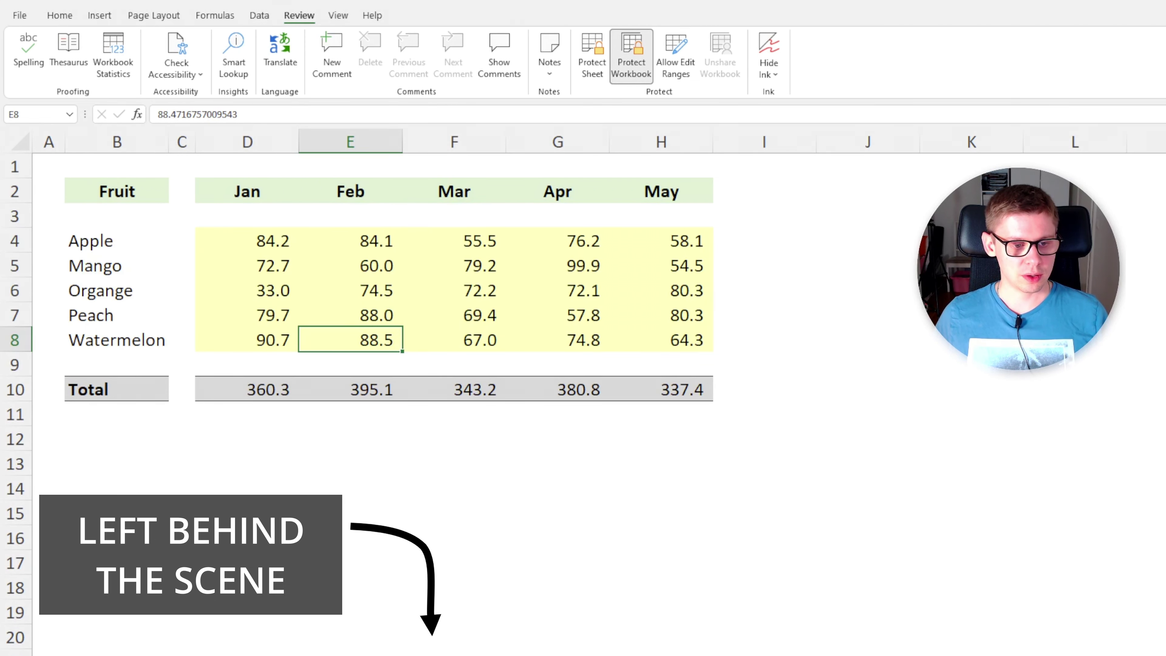
{"action": "key", "text": "Return"}
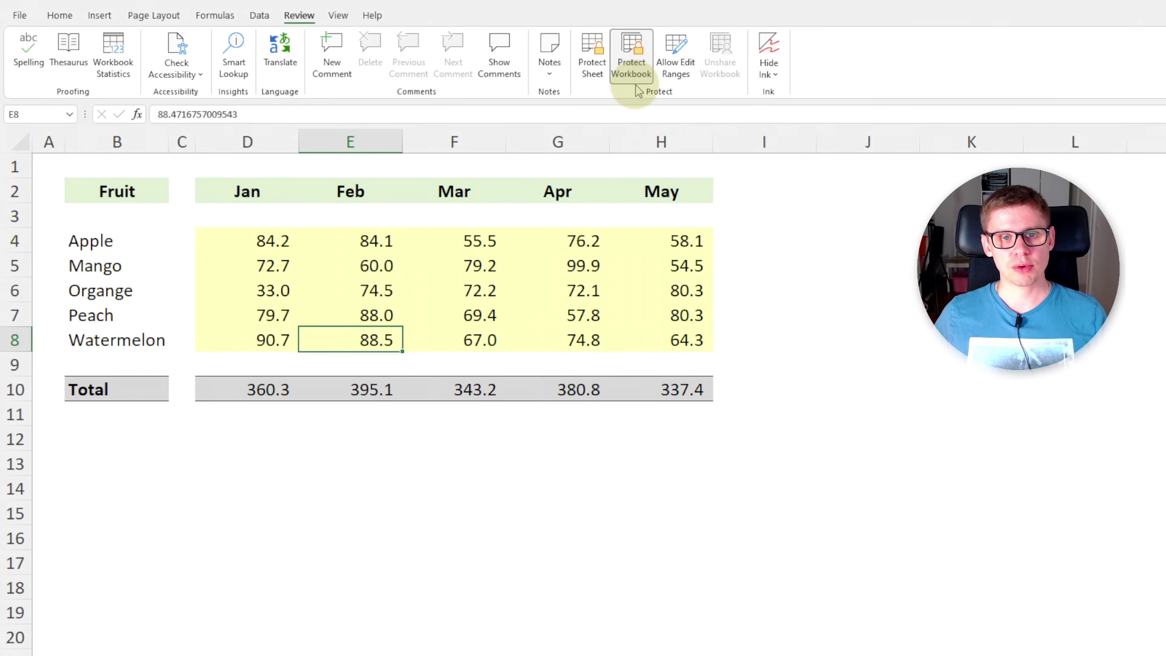
Cancel the workbook unprotect prompt, then open the Protect Workbook menu on File > Info.
{"action": "left_click", "coordinate": [632, 62]}
{"action": "key", "text": "Escape"}
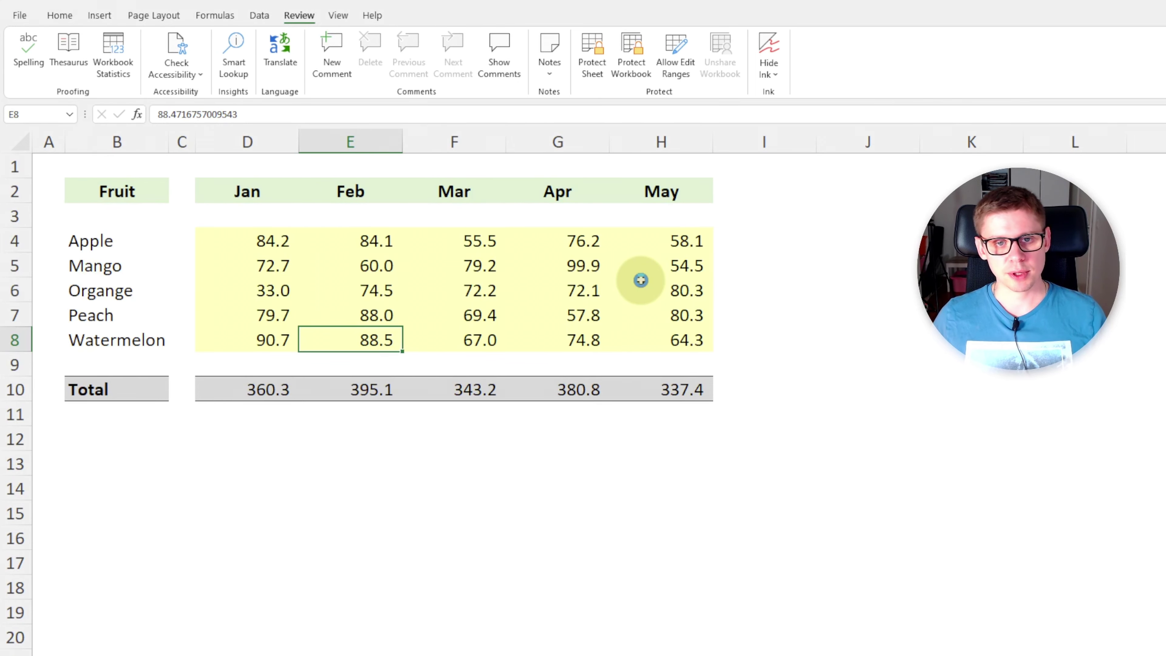
{"action": "left_click", "coordinate": [19, 16]}
{"action": "left_click", "coordinate": [167, 166]}
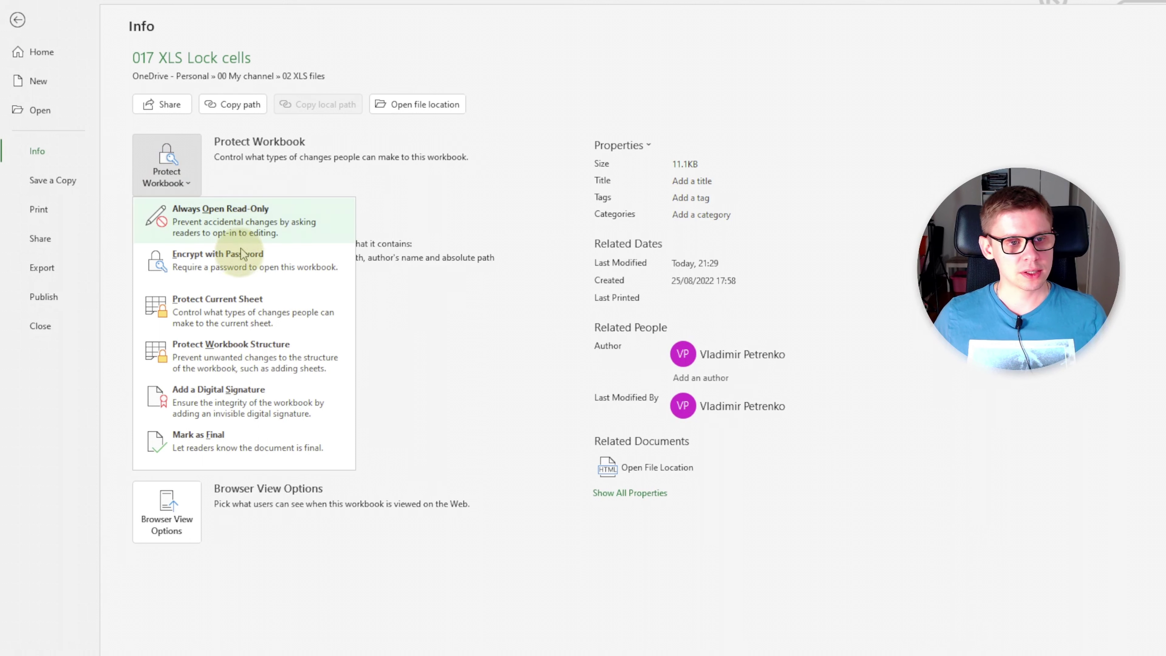
Encrypt the workbook file with a password and return to the worksheet.
{"action": "left_click", "coordinate": [289, 270]}
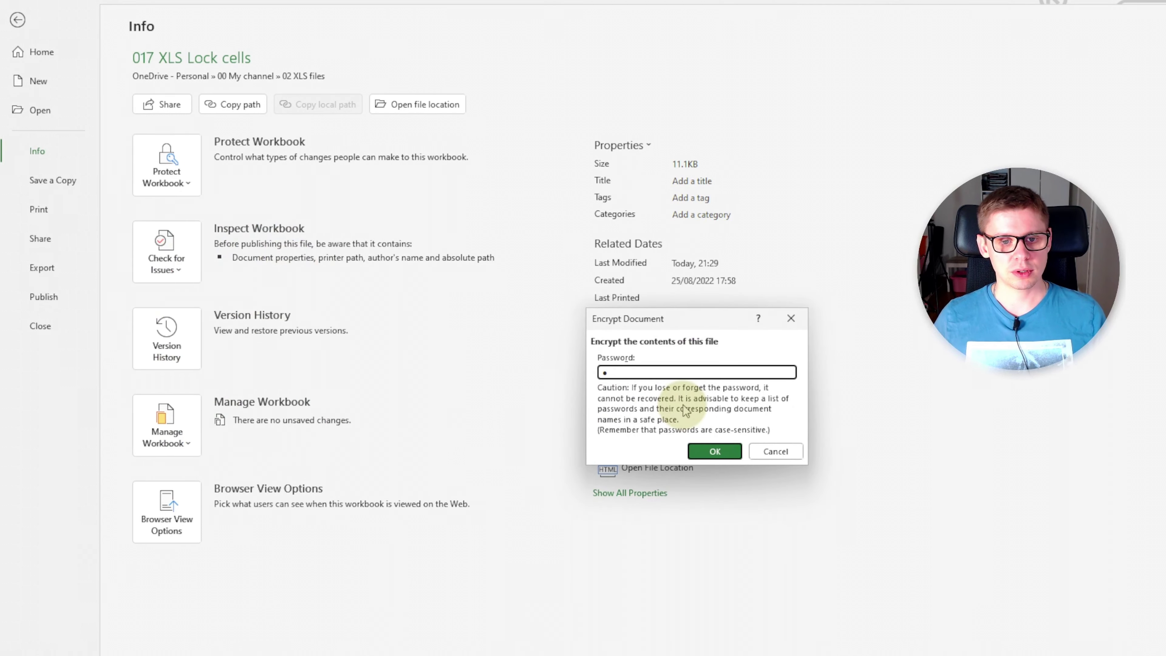
{"action": "left_click", "coordinate": [715, 451]}
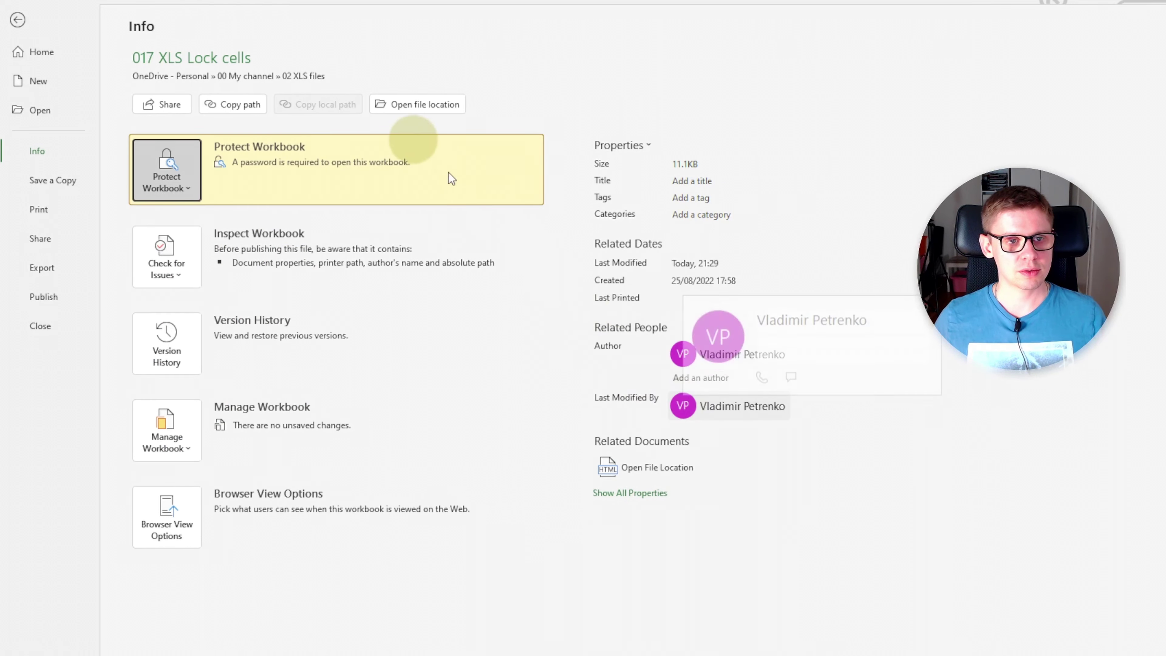
{"action": "key", "text": "Escape"}
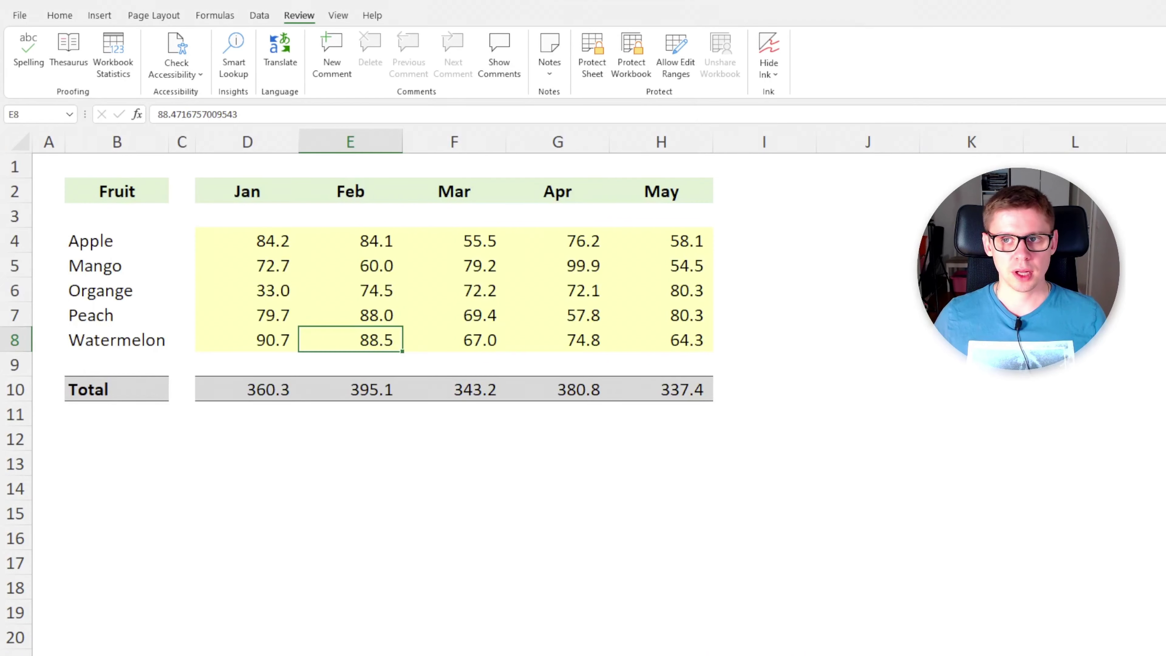
Close the workbook saving changes, then reopen 017 XLS Lock cells from Recent.
{"action": "key", "text": "ctrl+w"}
{"action": "left_click", "coordinate": [636, 414]}
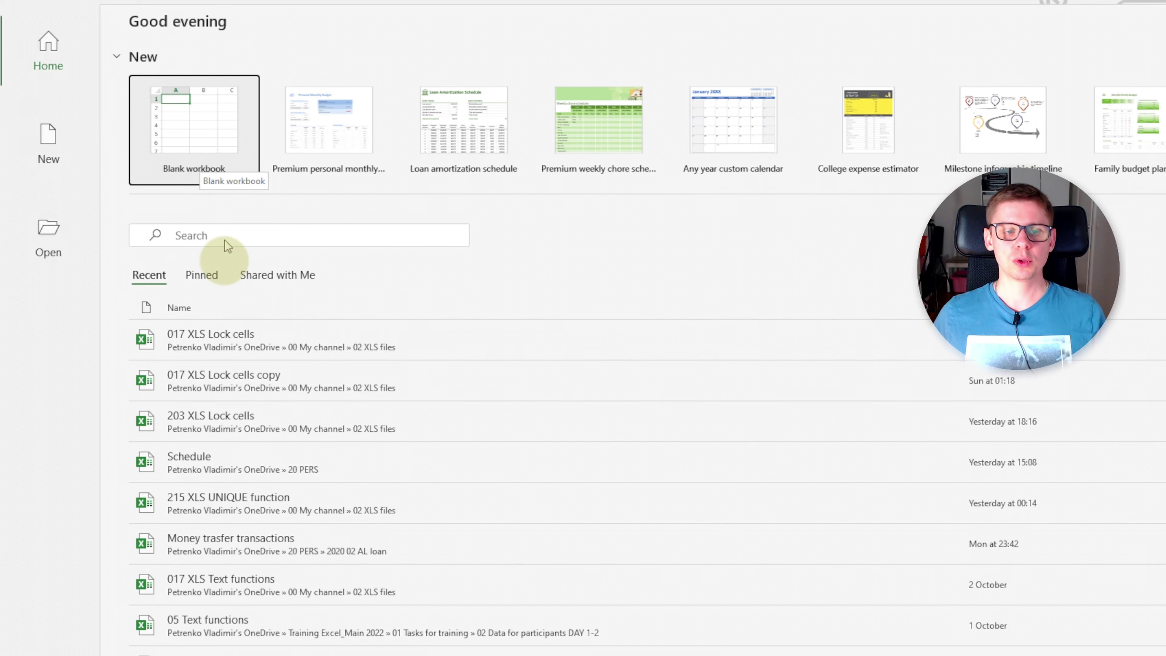
{"action": "left_click", "coordinate": [232, 345]}
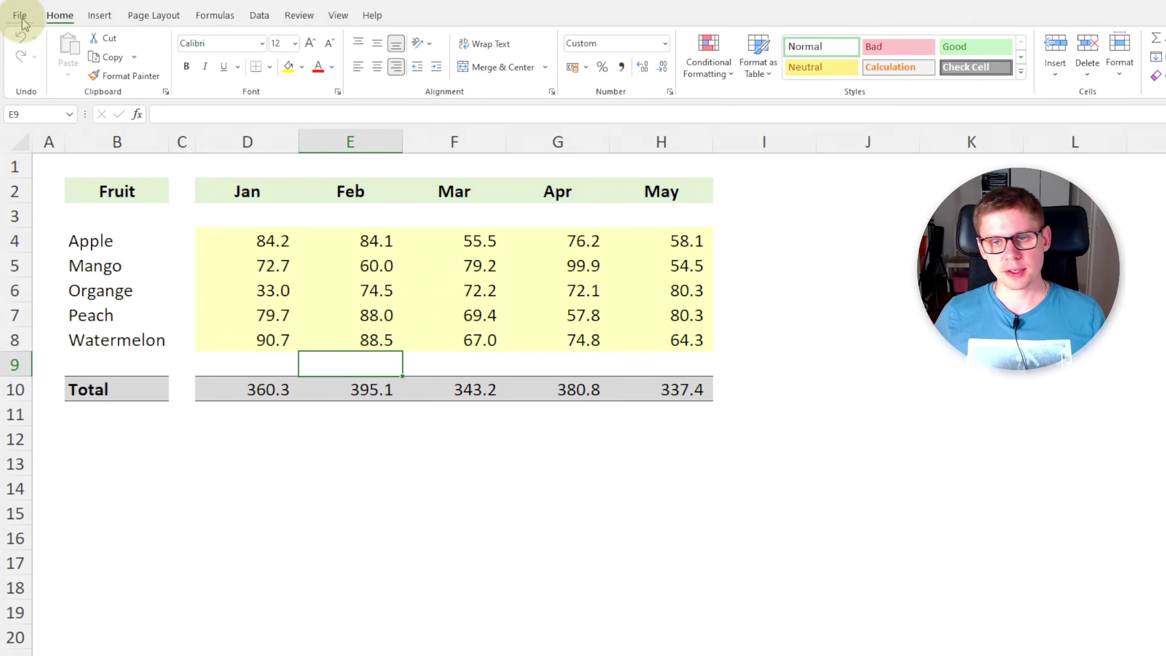
Delete the Encrypt with Password password via File > Info > Protect Workbook.
{"action": "left_click", "coordinate": [21, 17]}
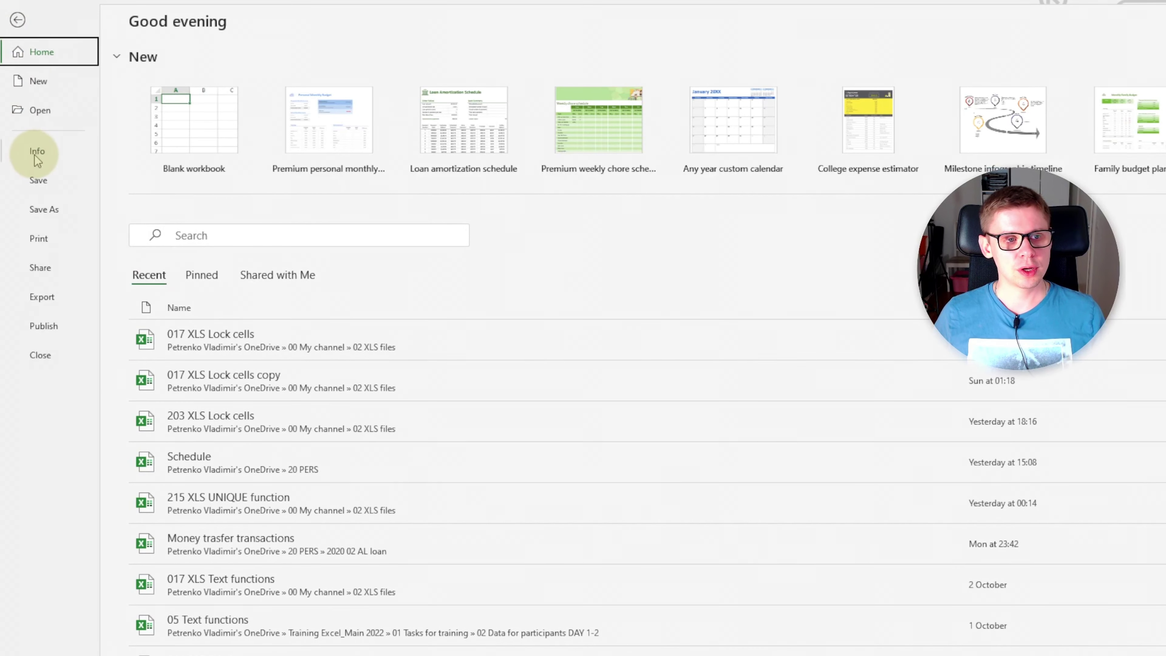
{"action": "left_click", "coordinate": [64, 152]}
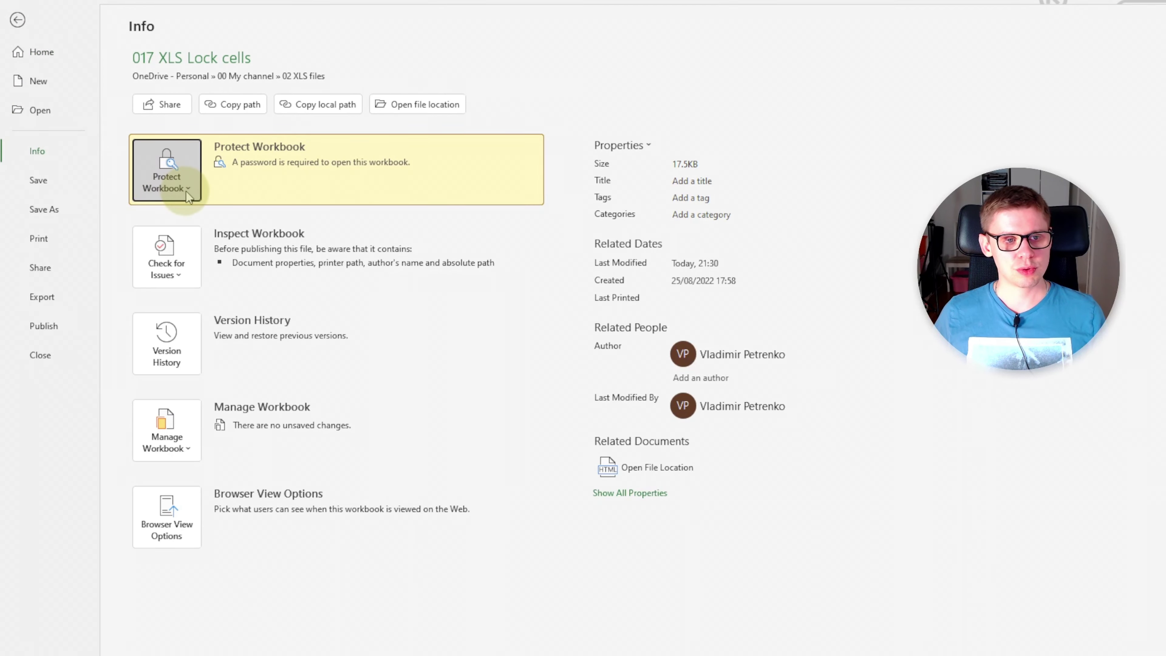
{"action": "left_click", "coordinate": [187, 192]}
{"action": "left_click", "coordinate": [161, 260]}
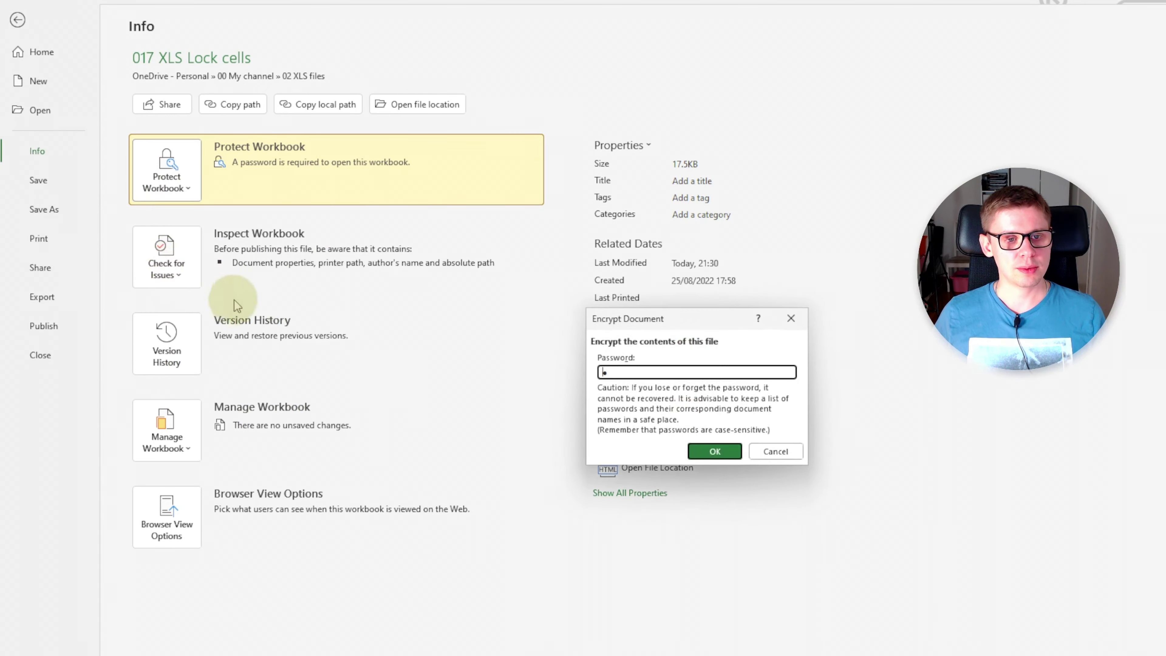
{"action": "key", "text": "BackSpace"}
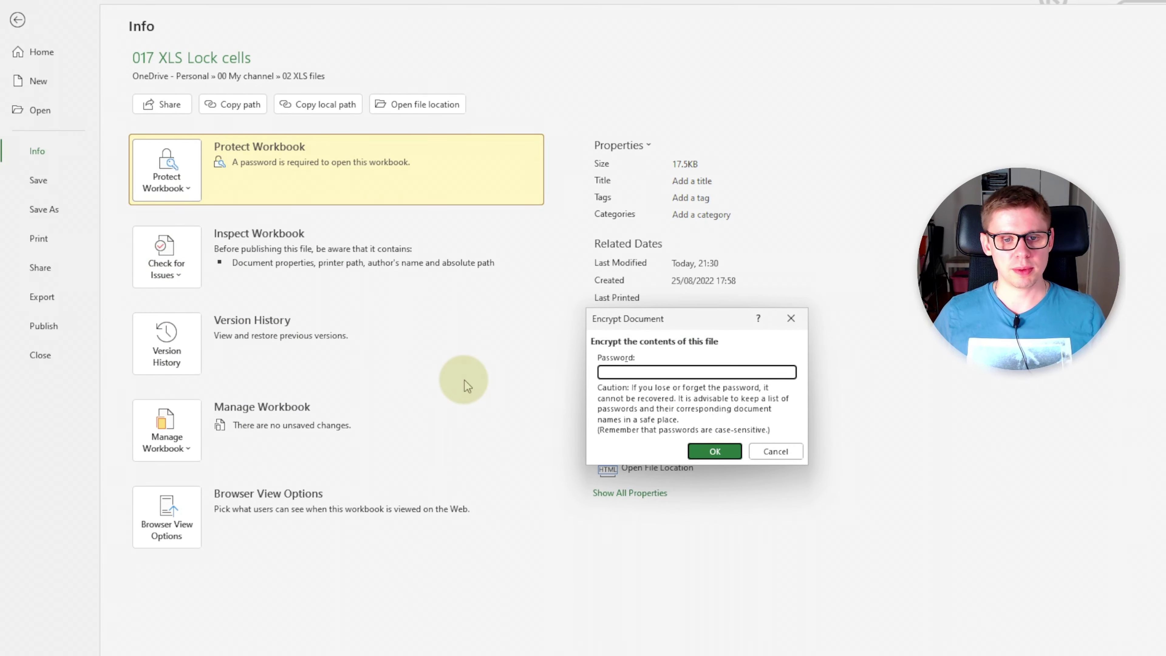
{"action": "left_click", "coordinate": [715, 452]}
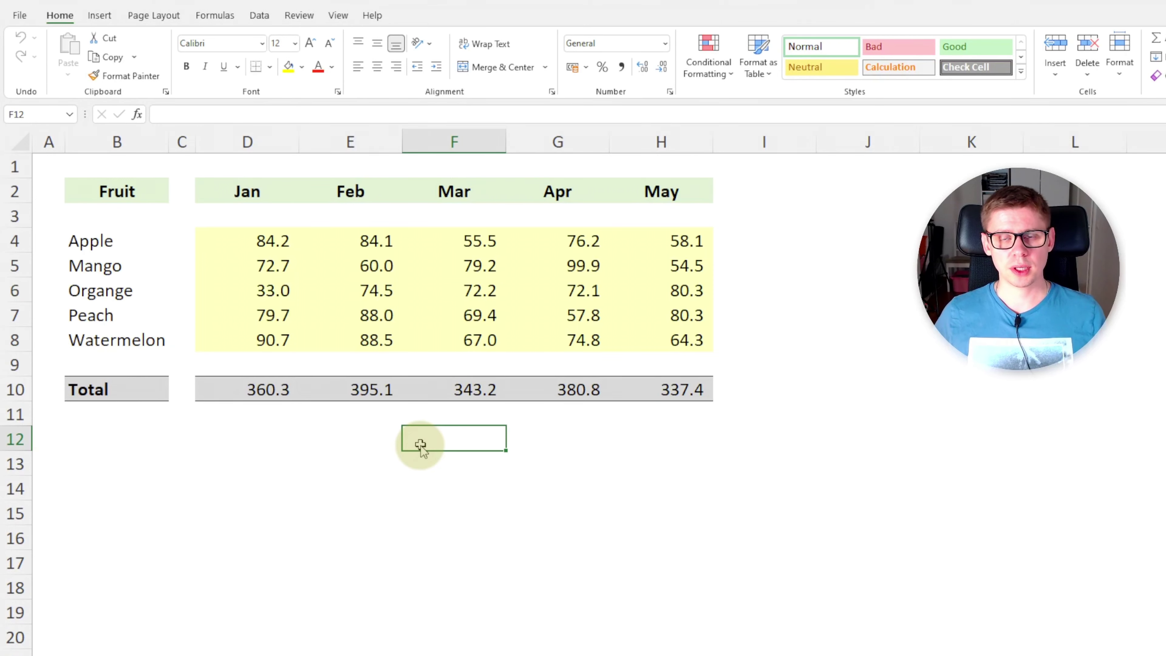